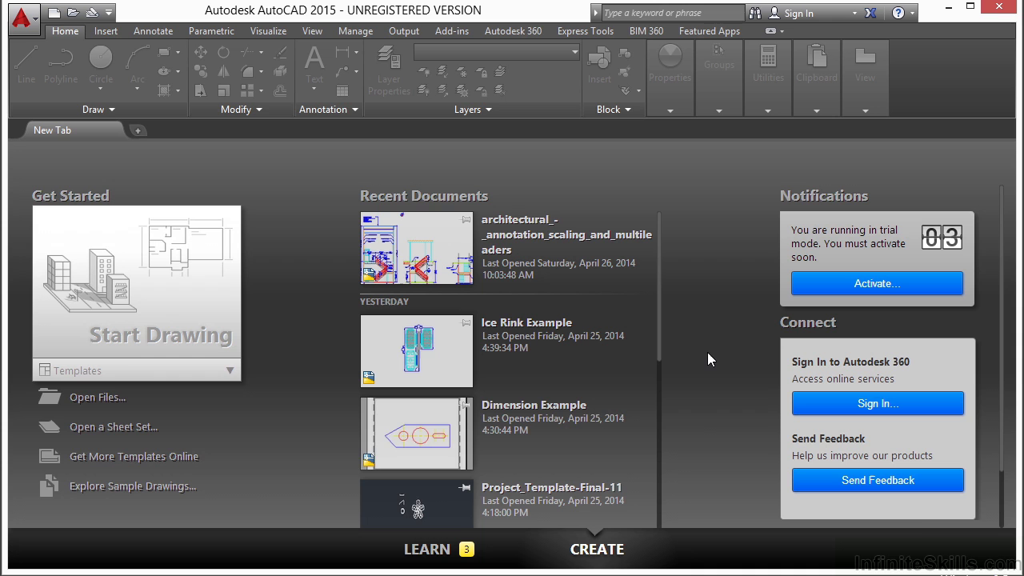
- Start a new drawing from acad.dwt and run PUBLISH to list its sheets
click(232, 371)
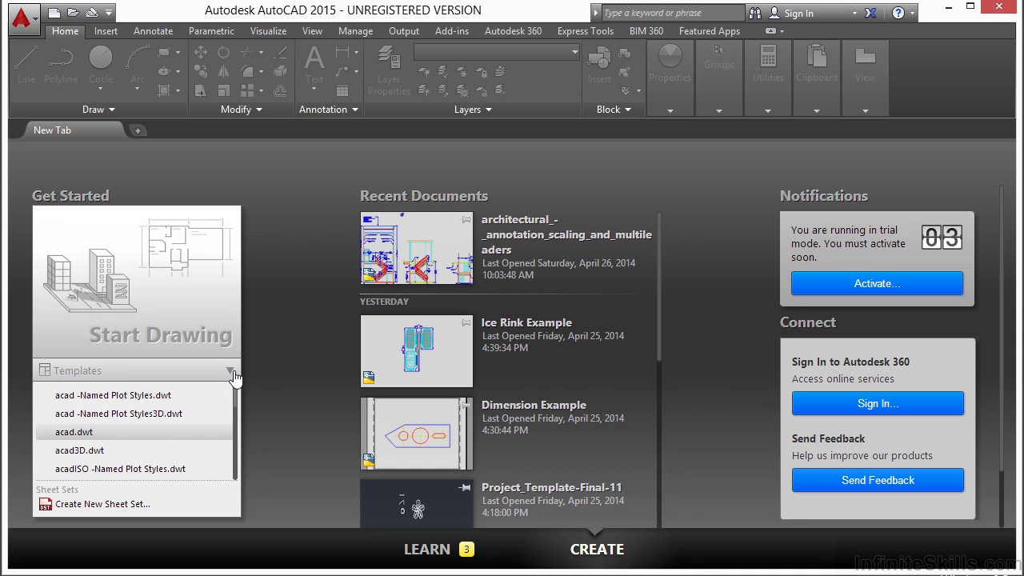
click(77, 438)
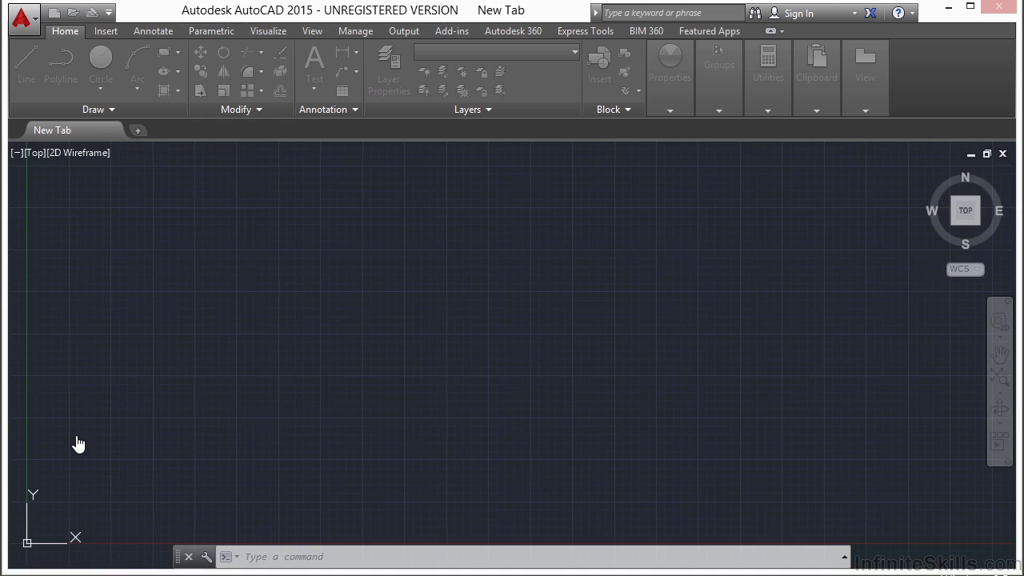
text(pub)
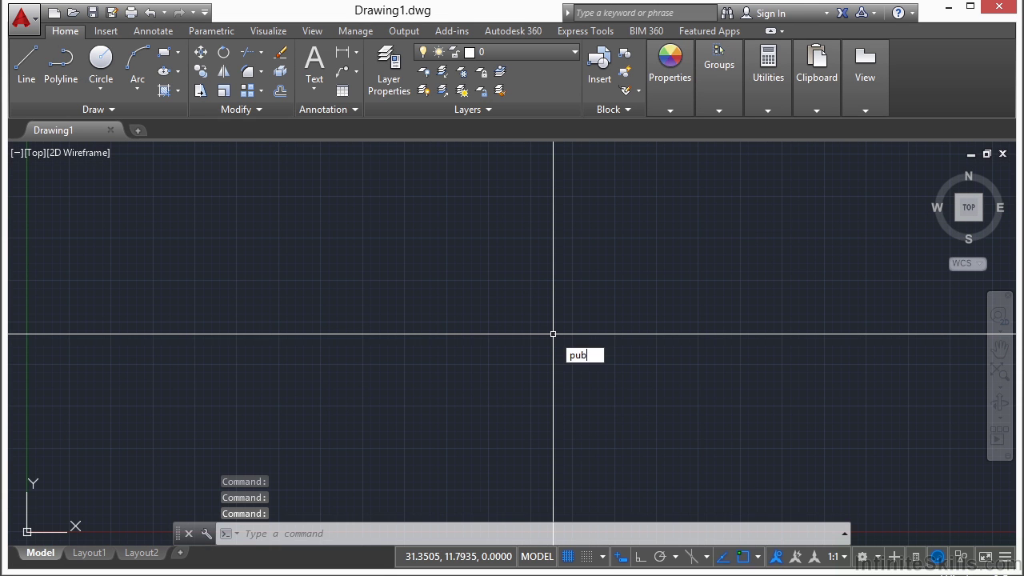
text(lish)
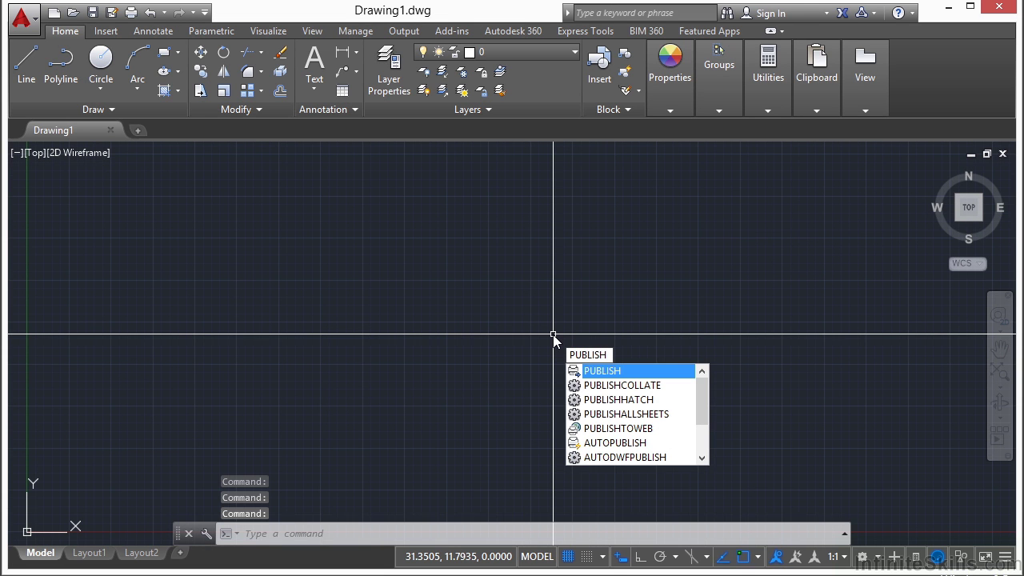
key(Return)
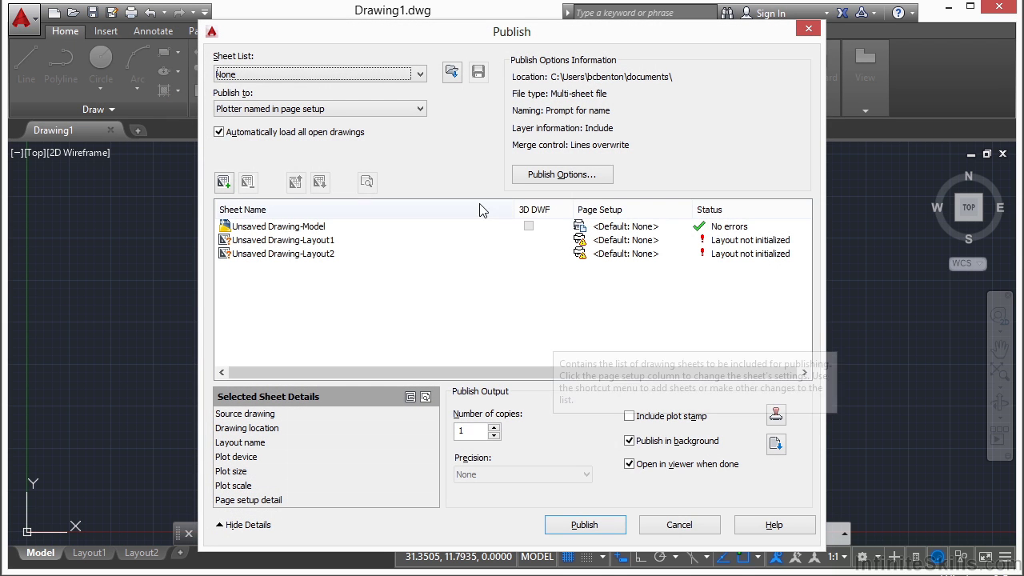
- Close the Publish dialog and reopen it from the Application menu
click(806, 34)
click(30, 26)
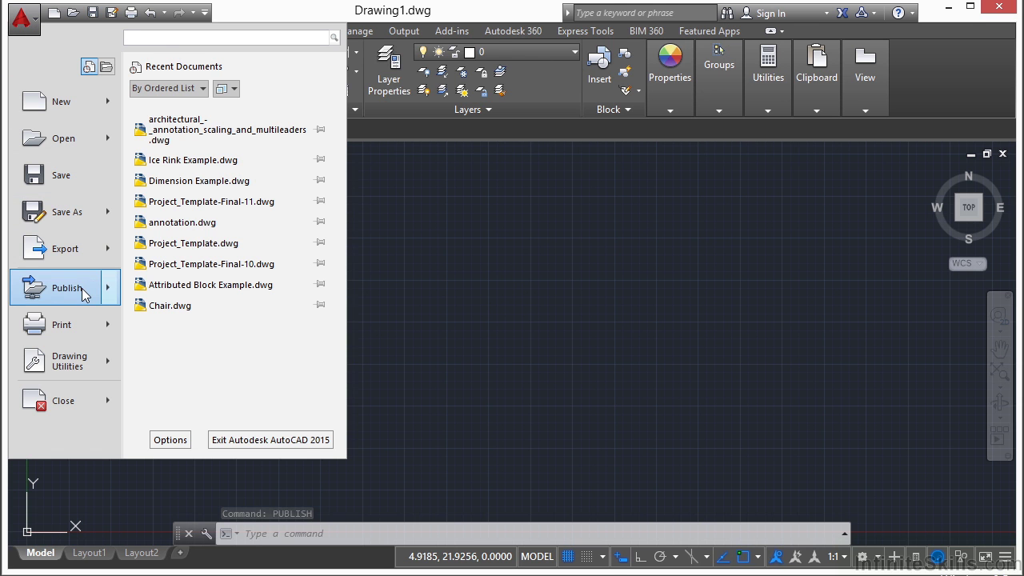
key(Escape)
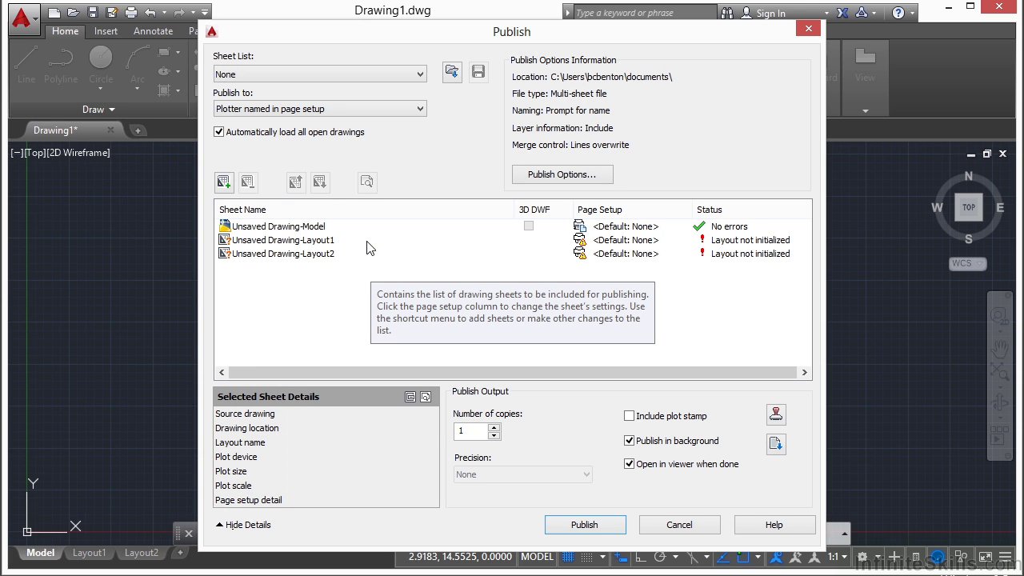
- Remove the three default Model, Layout1 and Layout2 sheets from the list
click(295, 228)
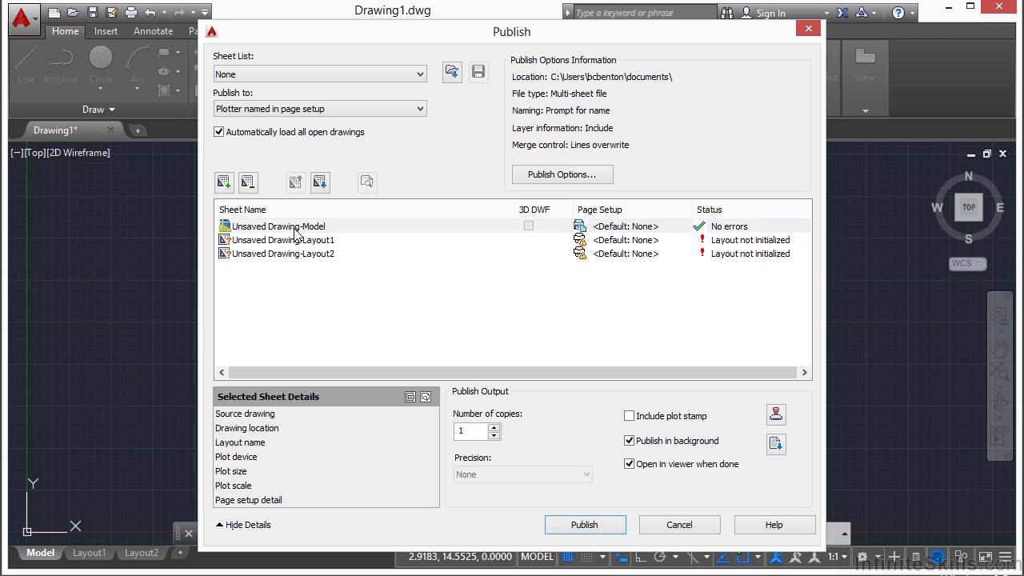
shift+click(271, 254)
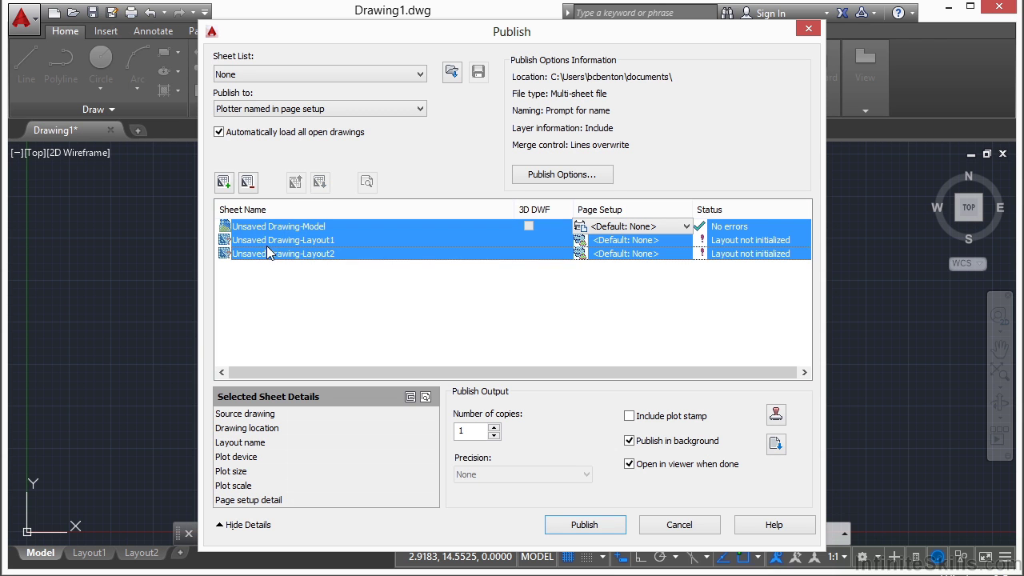
click(248, 186)
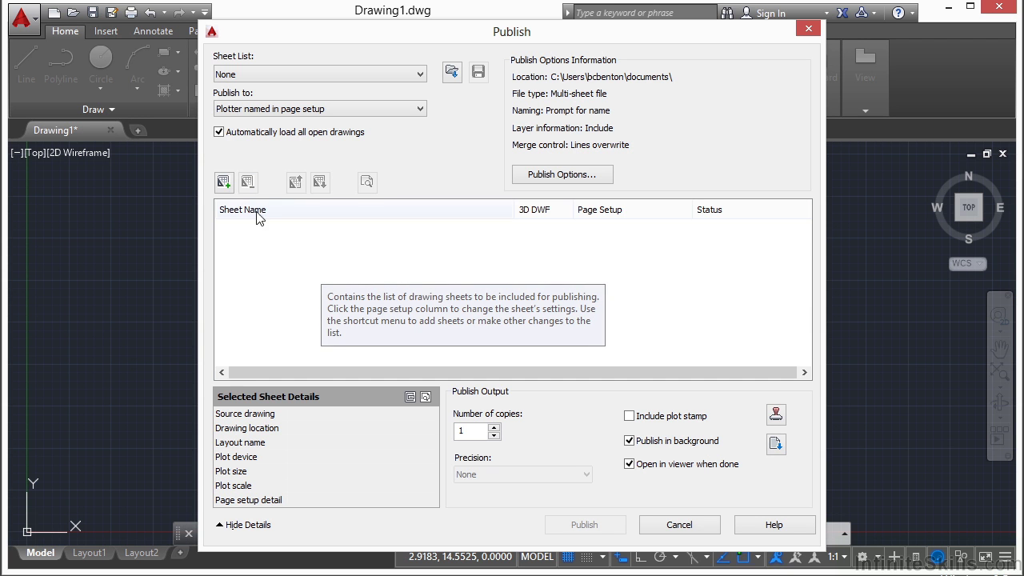
- Add only the layouts of four drawings, including architectural_example-imperial, colorwh and Dimension Example
click(224, 184)
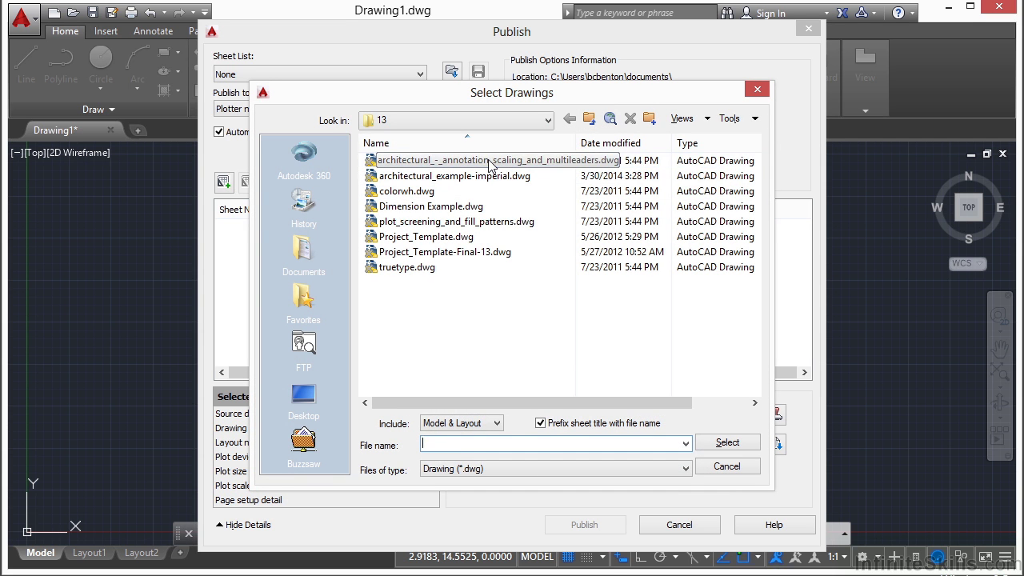
click(488, 161)
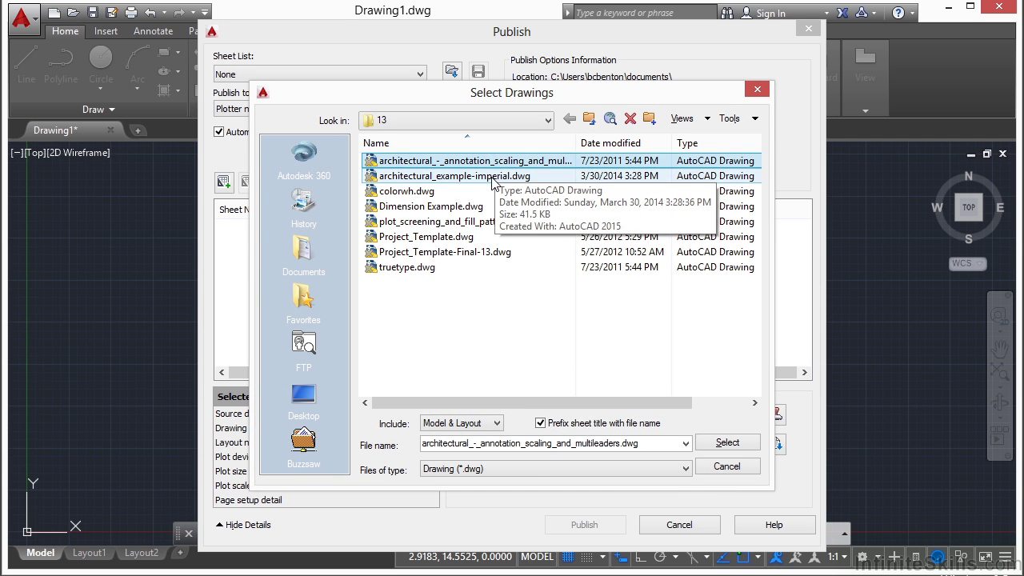
ctrl+click(491, 176)
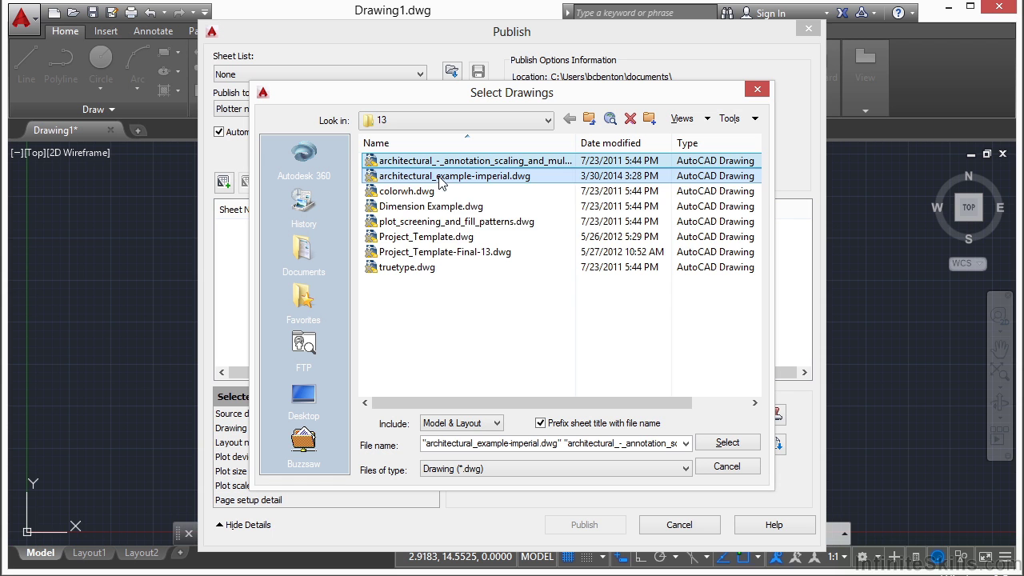
ctrl+click(430, 191)
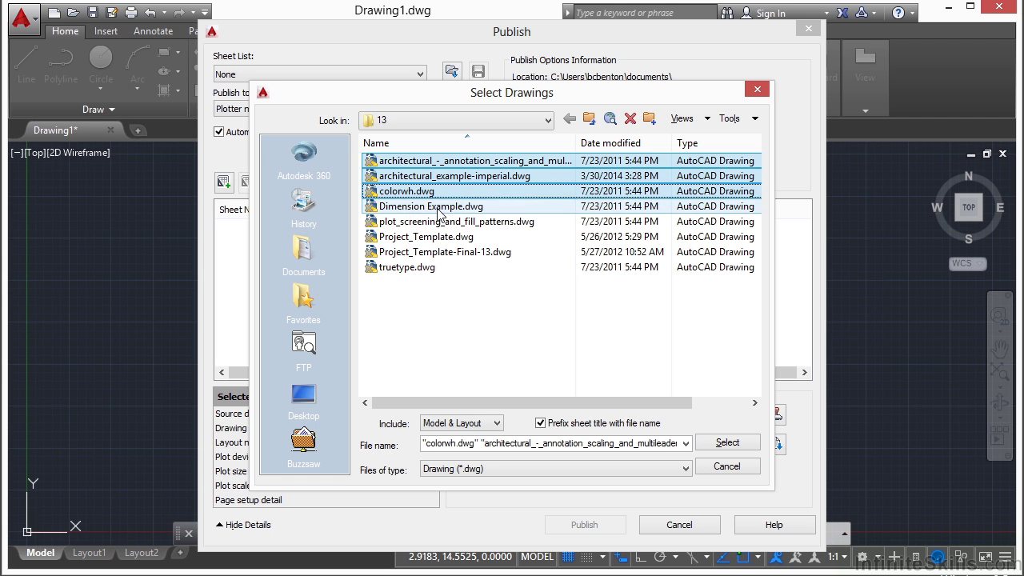
ctrl+click(439, 210)
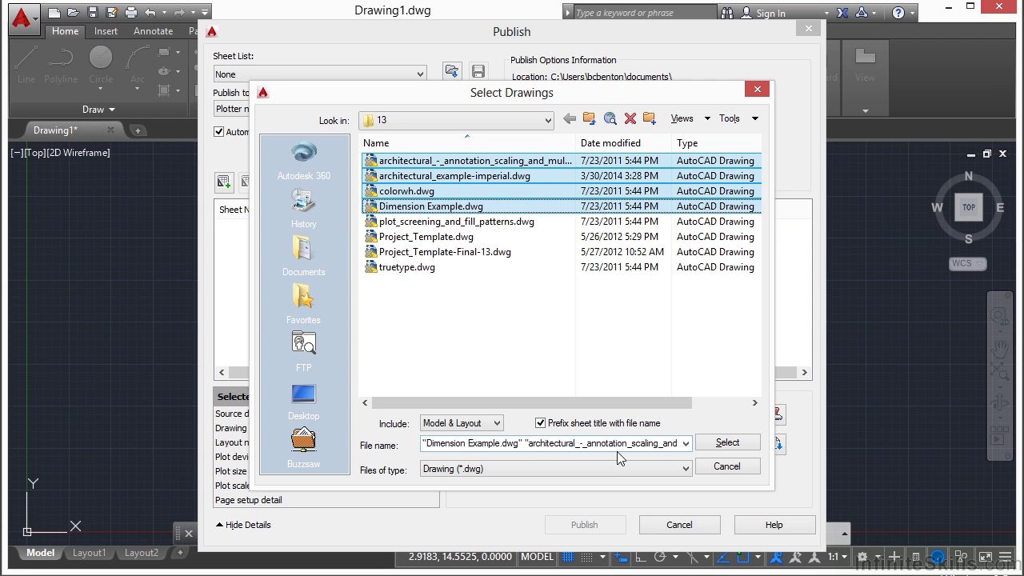
click(498, 424)
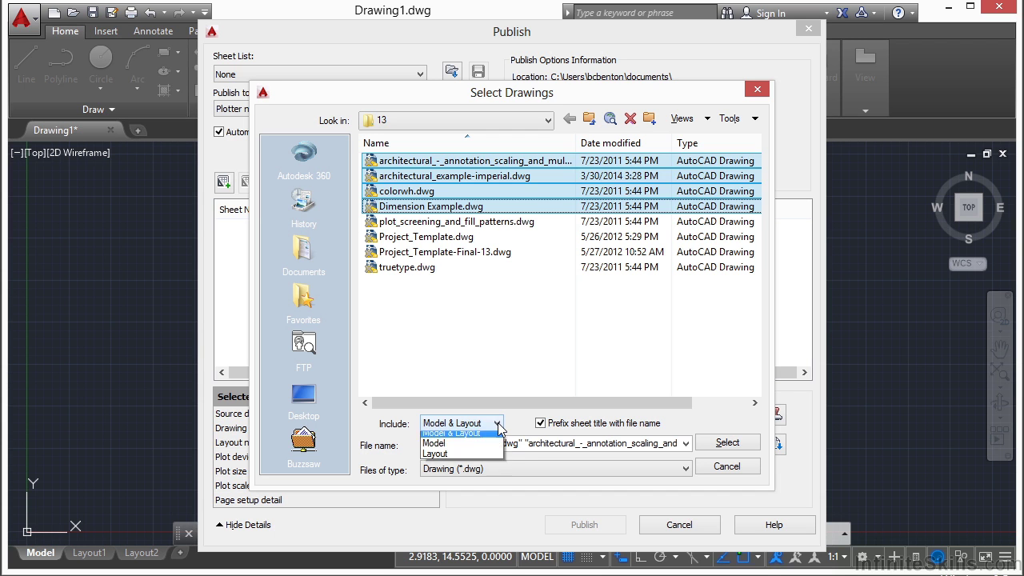
click(469, 458)
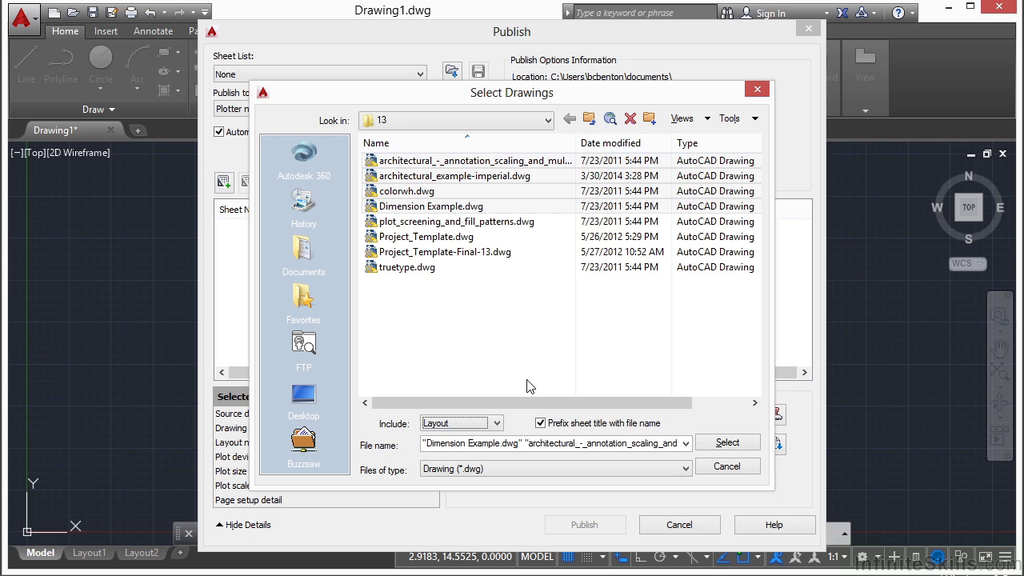
click(729, 443)
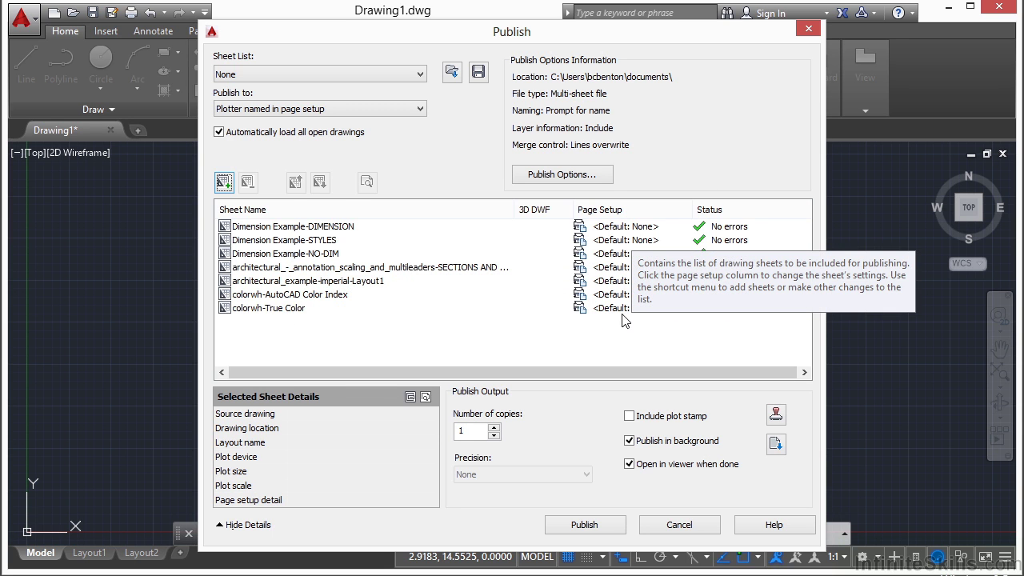
click(634, 229)
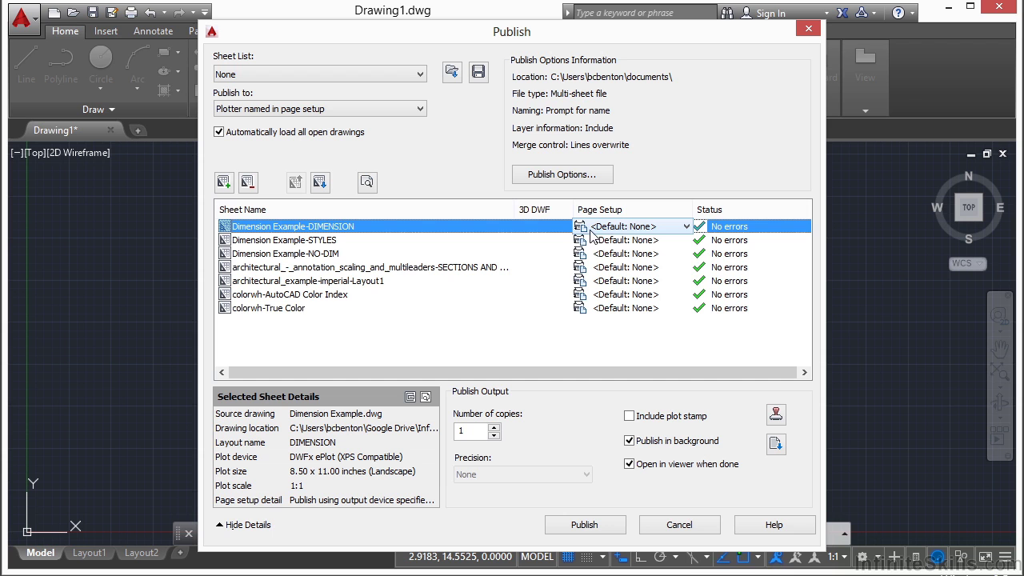
click(686, 227)
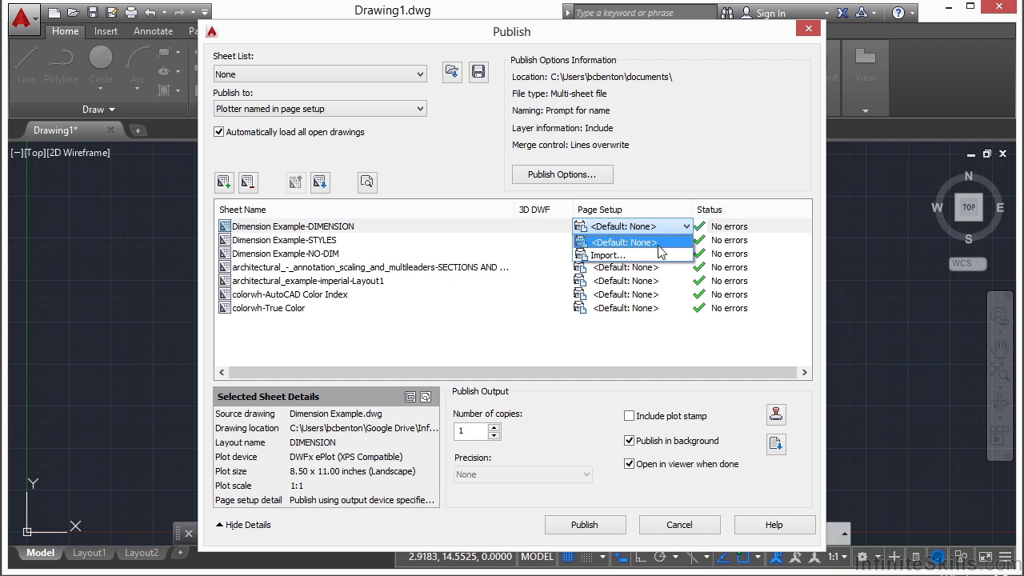
click(679, 171)
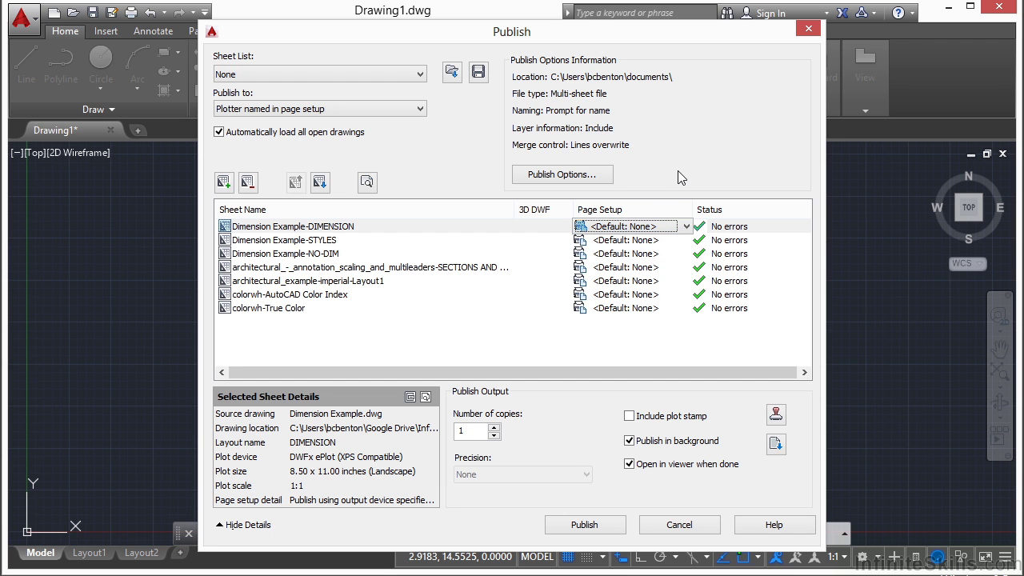
click(660, 240)
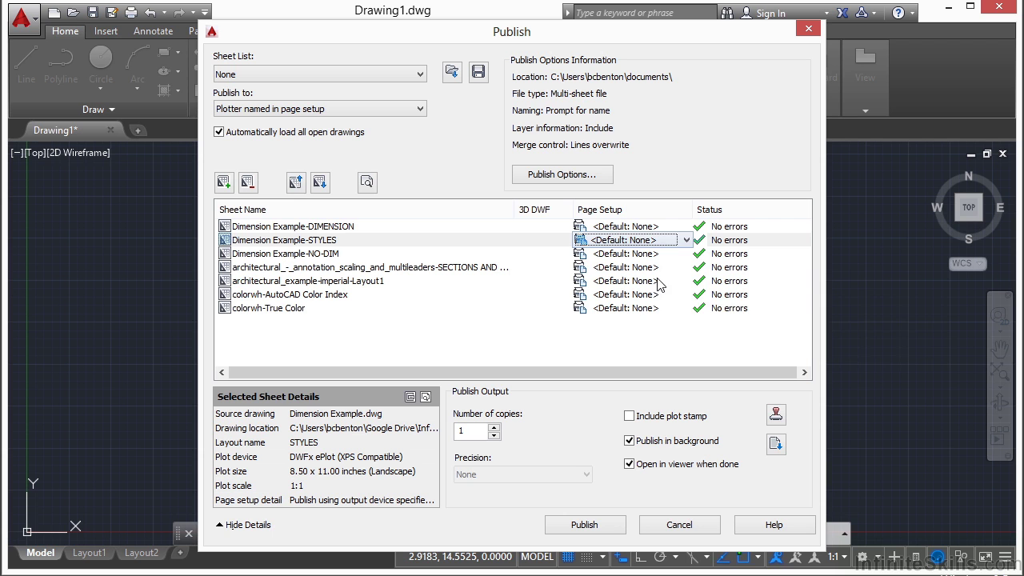
click(686, 240)
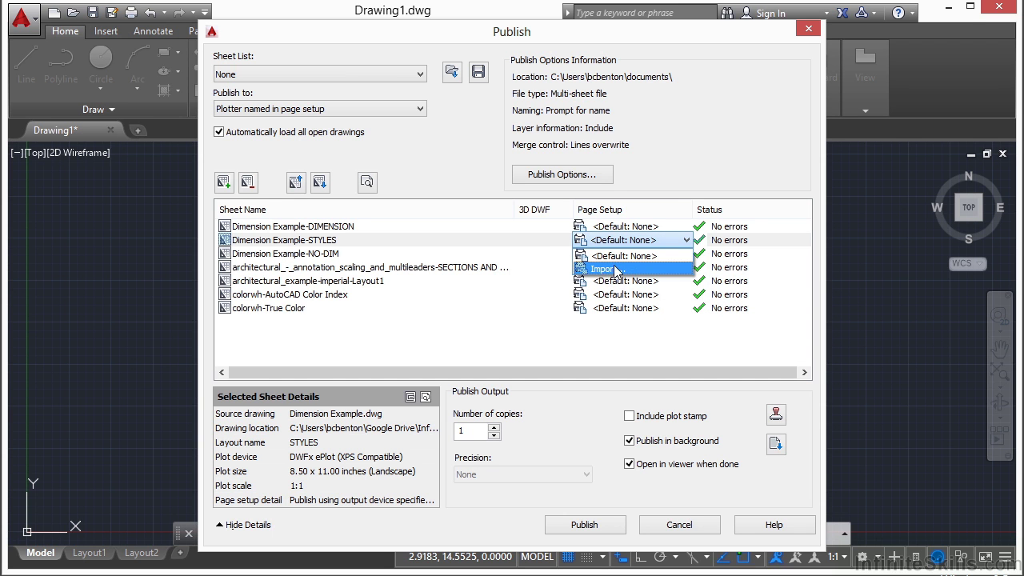
click(679, 171)
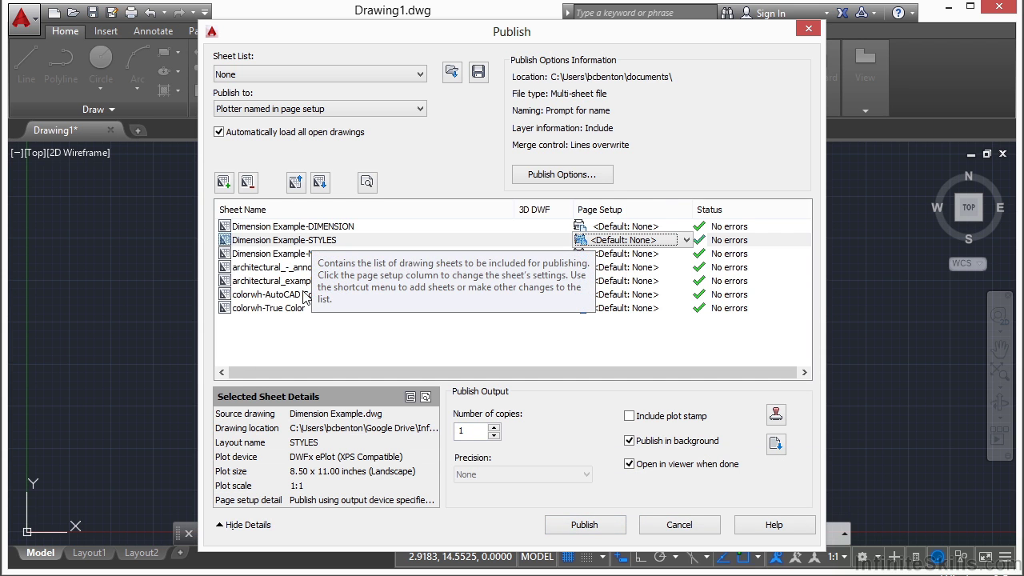
- Move the colorwh-True Color sheet to the top of the list
click(268, 312)
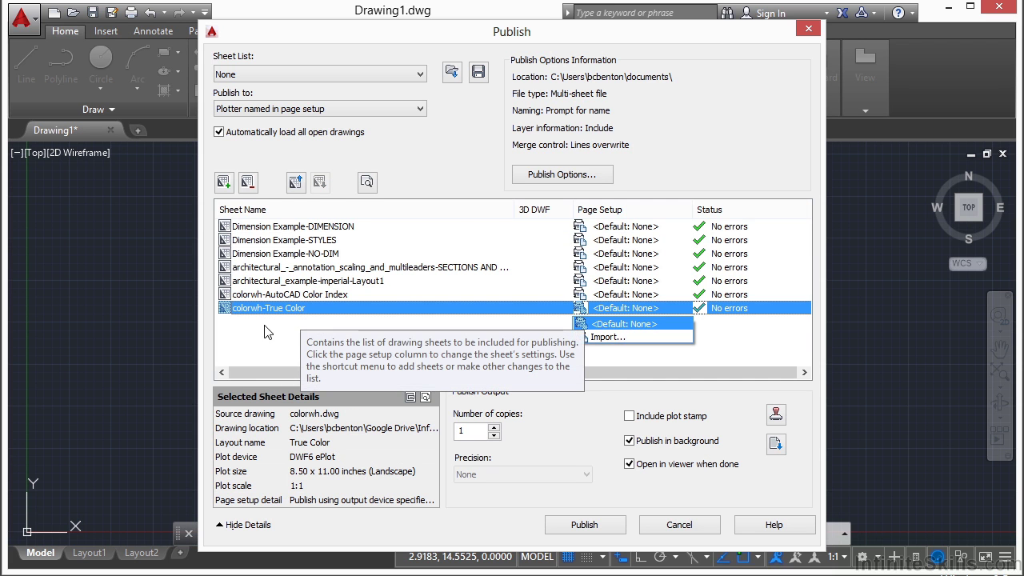
click(296, 184)
click(296, 184)
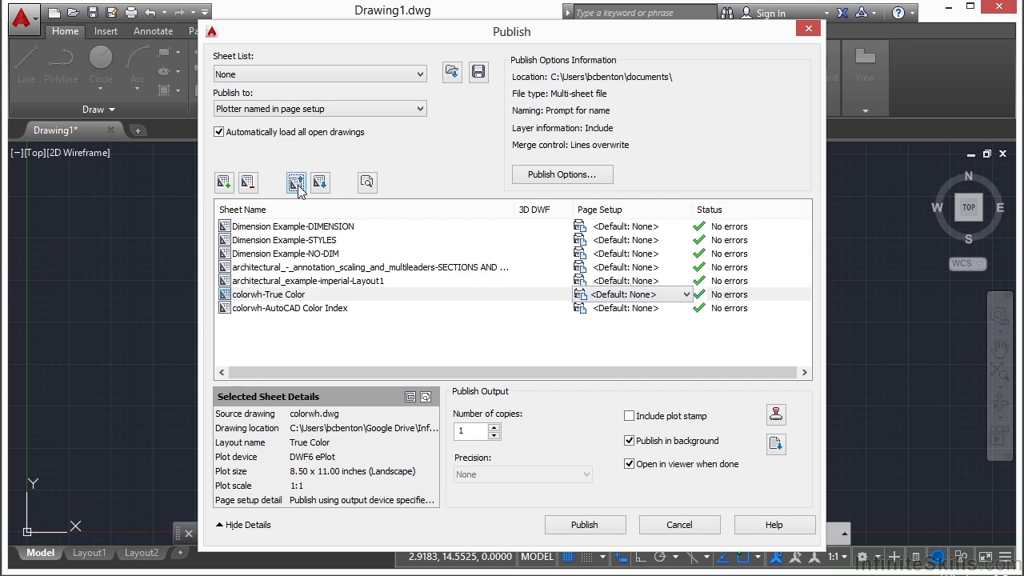
click(296, 184)
click(296, 184)
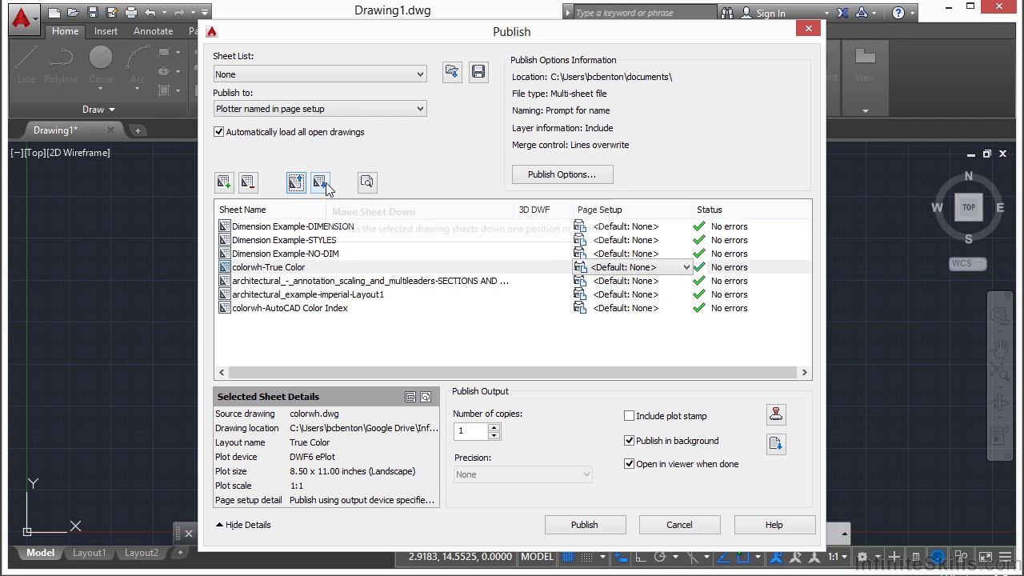
click(320, 184)
click(320, 184)
click(296, 184)
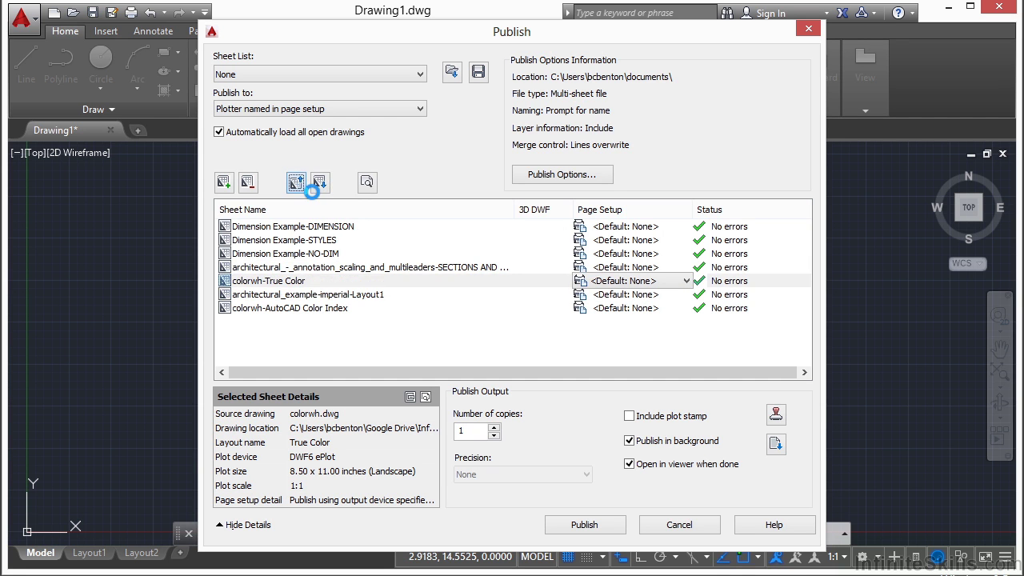
click(296, 184)
click(296, 184)
click(296, 184)
click(296, 184)
- Place Dimension Example-NO-DIM second, directly below colorwh-True Color
click(297, 268)
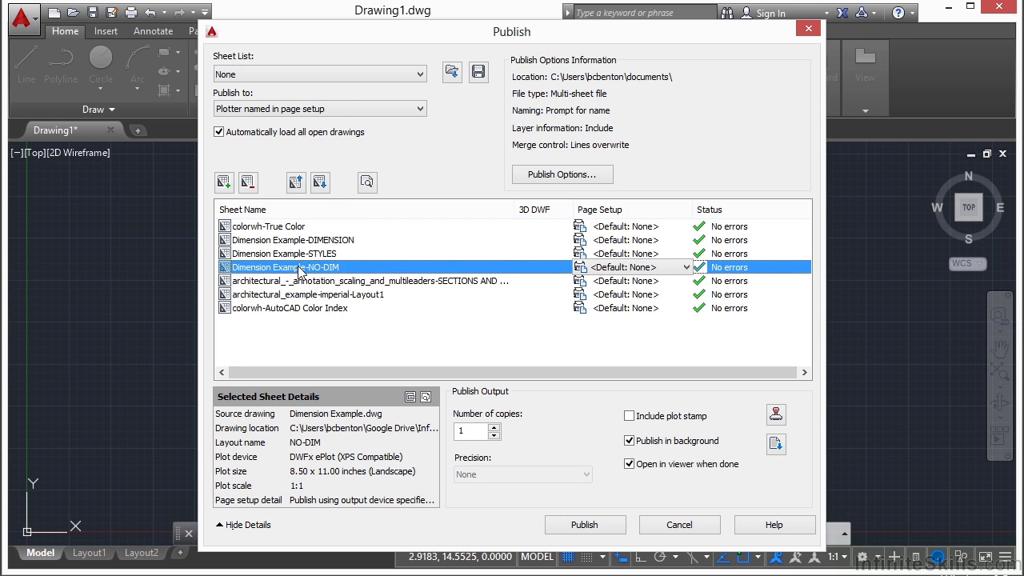
drag(298, 269, 296, 227)
click(292, 240)
click(400, 346)
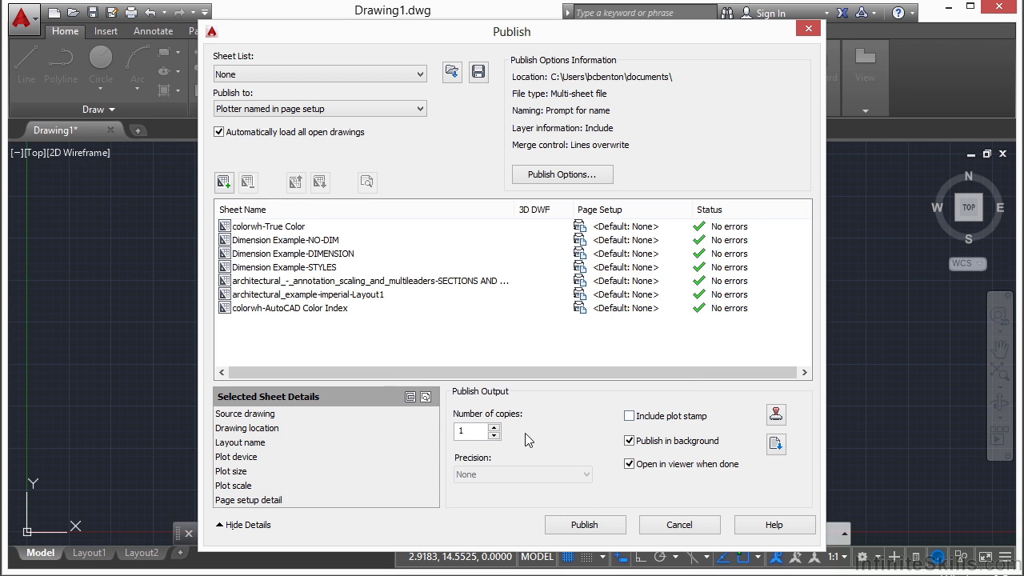
- Set the number of copies to 4 and uncheck Publish in background
click(478, 439)
click(494, 428)
click(494, 428)
click(652, 442)
- Begin saving the sheet list as Drawing1.dsd, then cancel
click(477, 71)
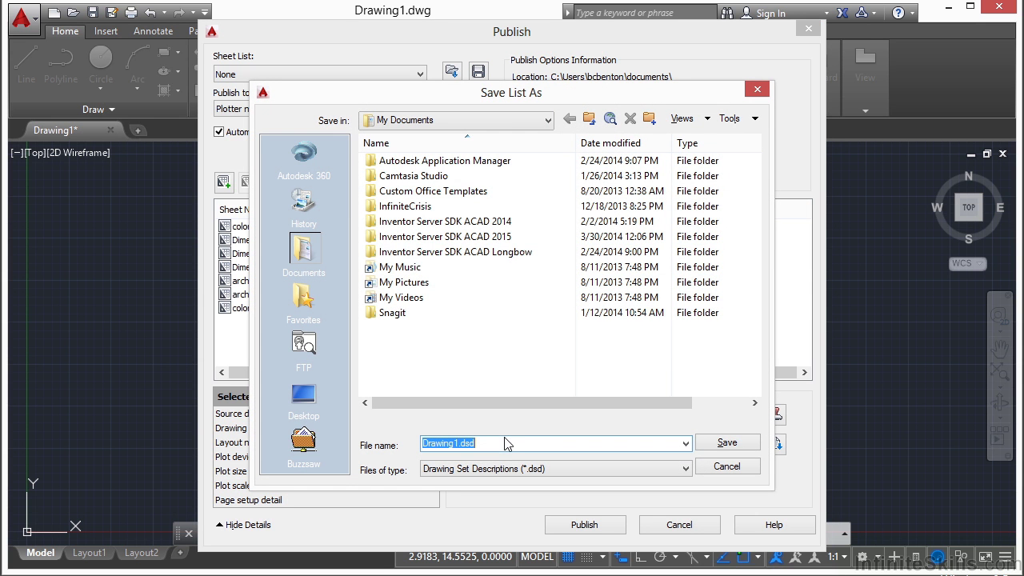
click(505, 444)
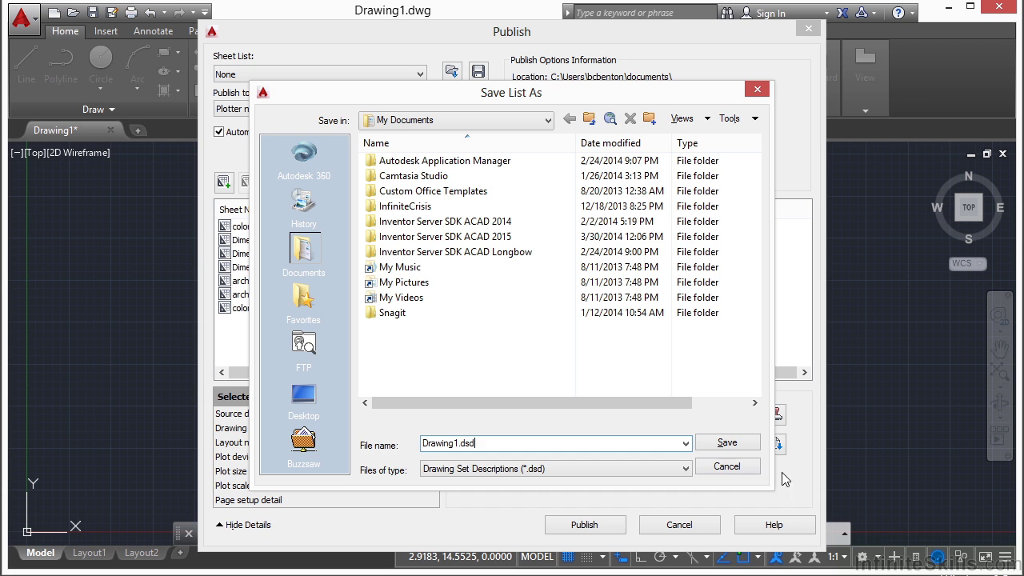
click(728, 467)
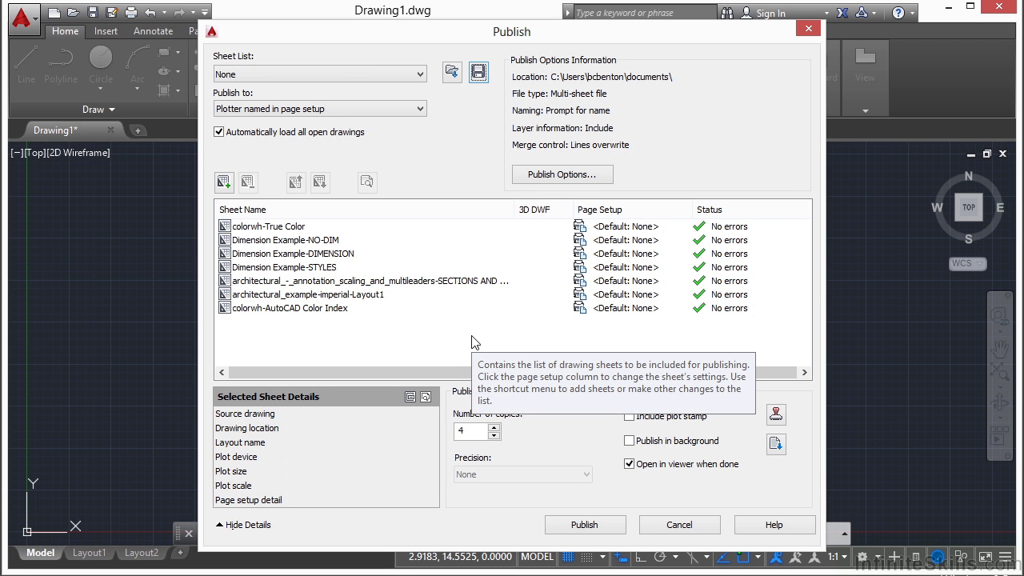
- Save the sheet list as 'project files.dsd' in the Projects\13 folder
click(479, 72)
click(480, 120)
click(464, 190)
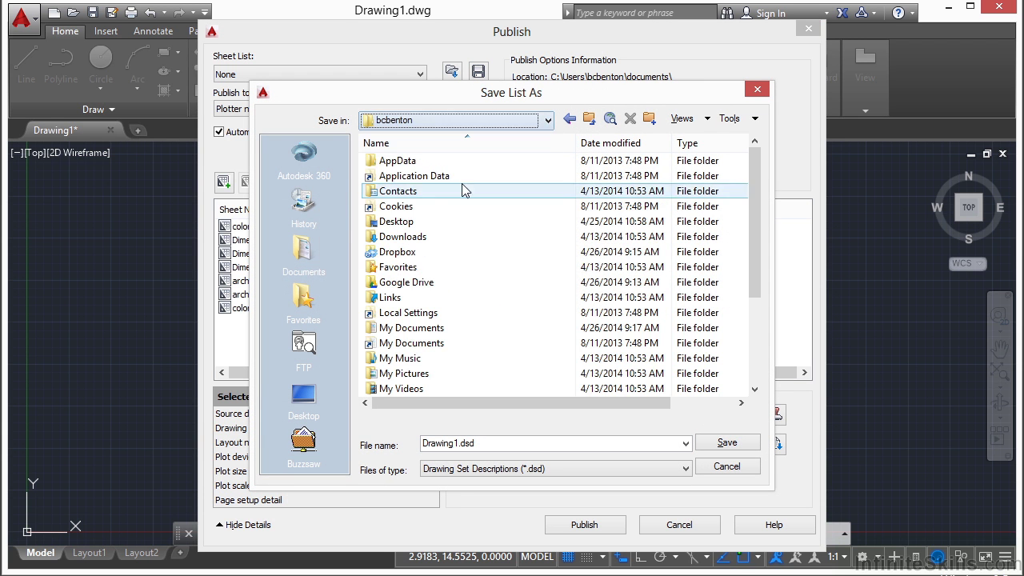
double_click(448, 282)
double_click(444, 282)
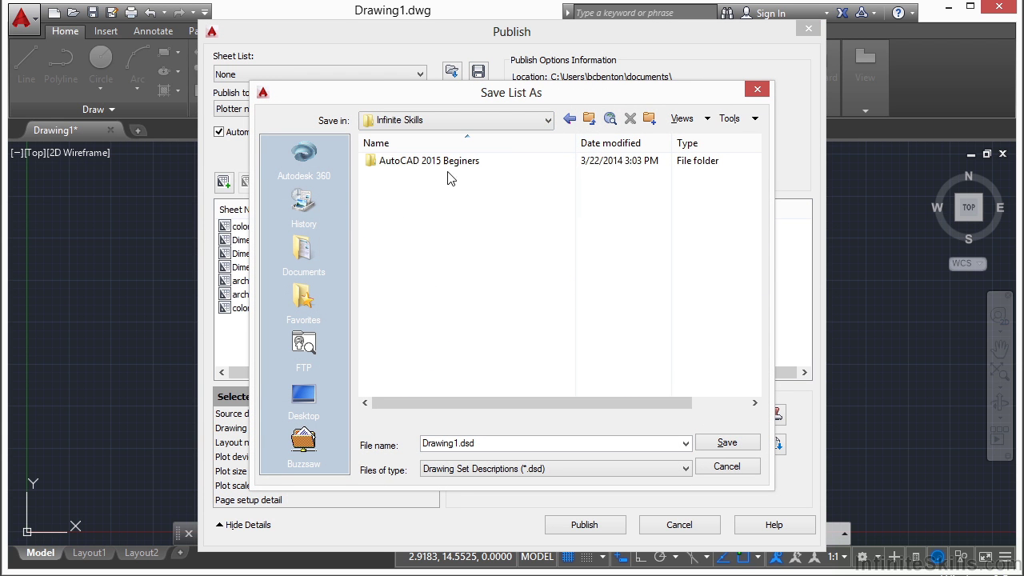
double_click(448, 164)
double_click(432, 181)
double_click(411, 311)
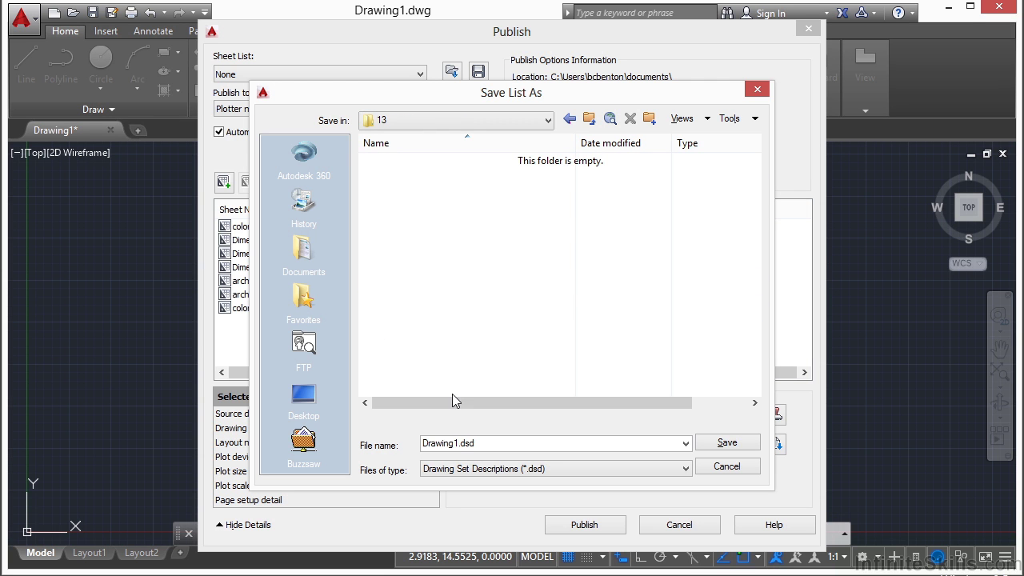
double_click(447, 443)
key(BackSpace)
text(projec)
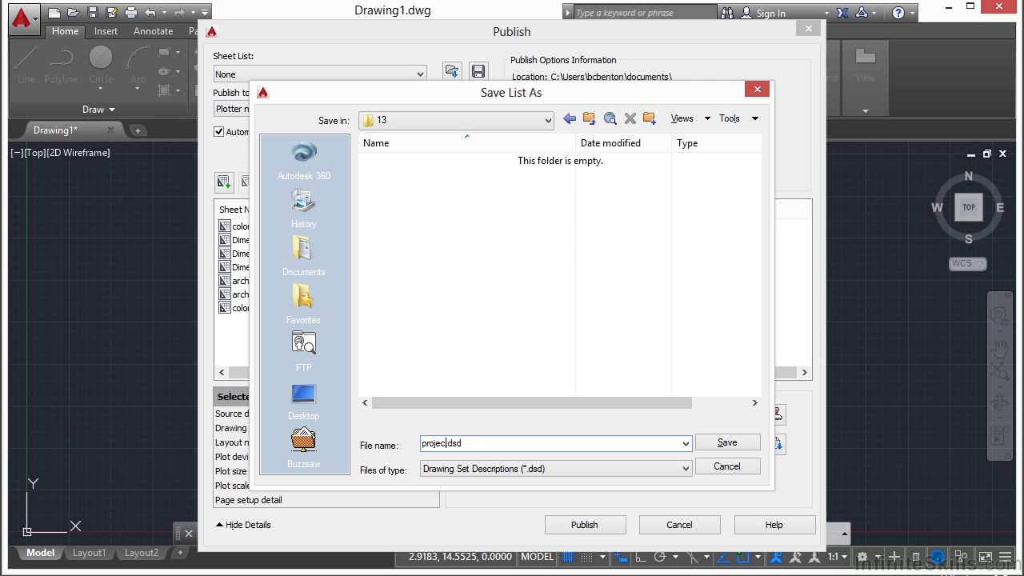
text(t files)
click(736, 446)
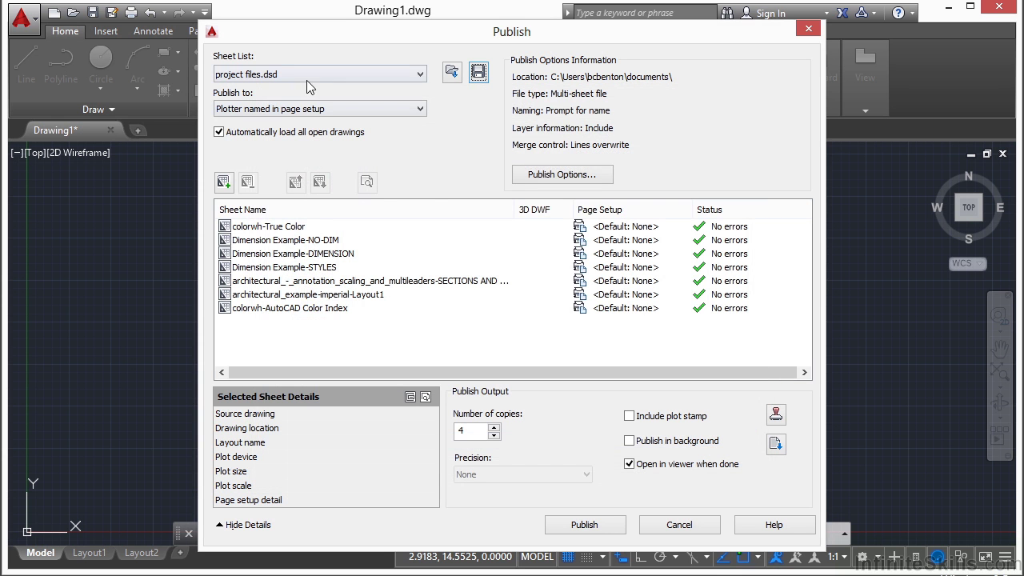
- Remove all seven sheets from the publish list
click(258, 228)
shift+click(263, 312)
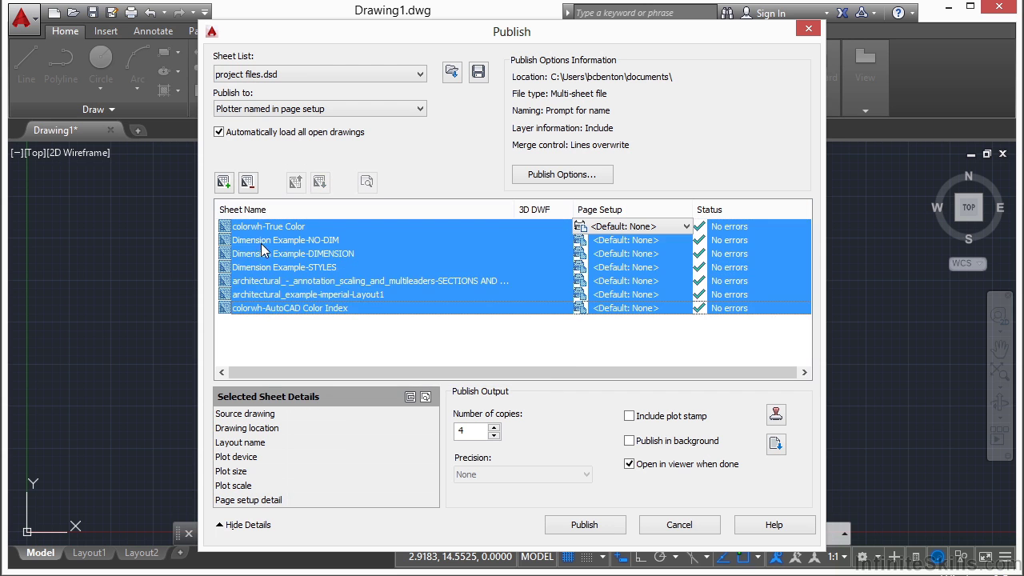
click(247, 183)
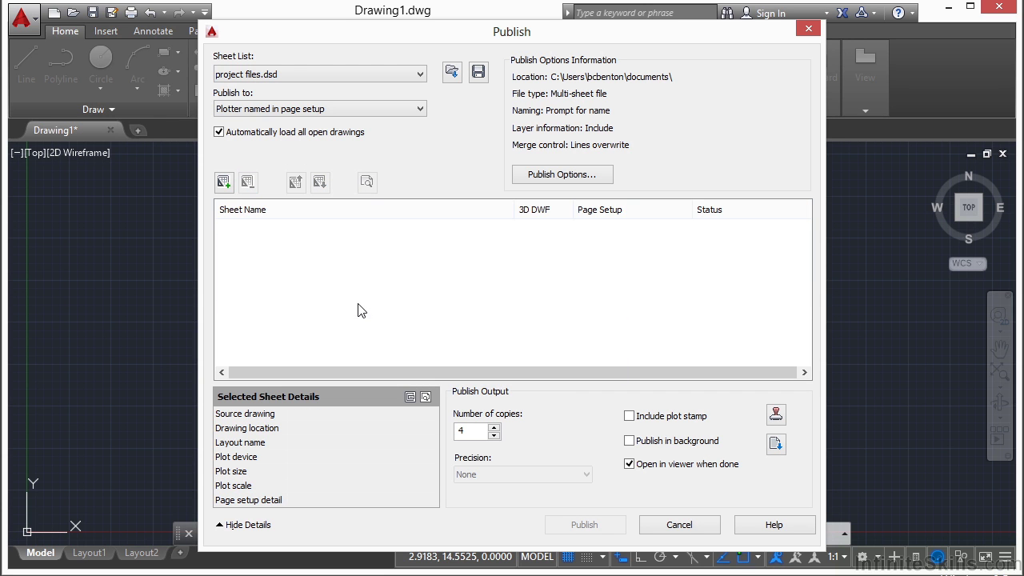
- Load the 'project files.dsd' sheet list and dismiss the settings conflict message
click(452, 72)
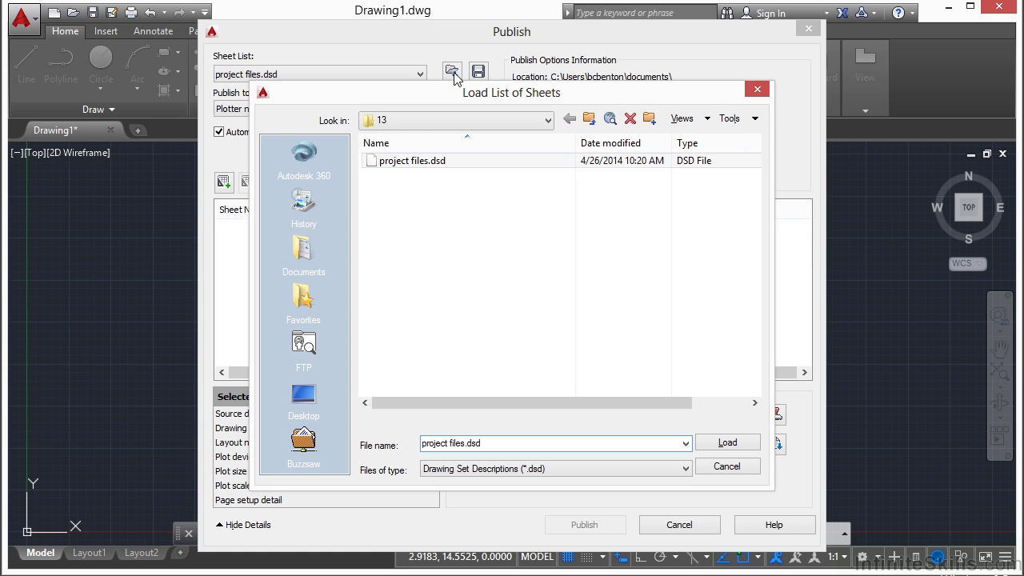
click(436, 163)
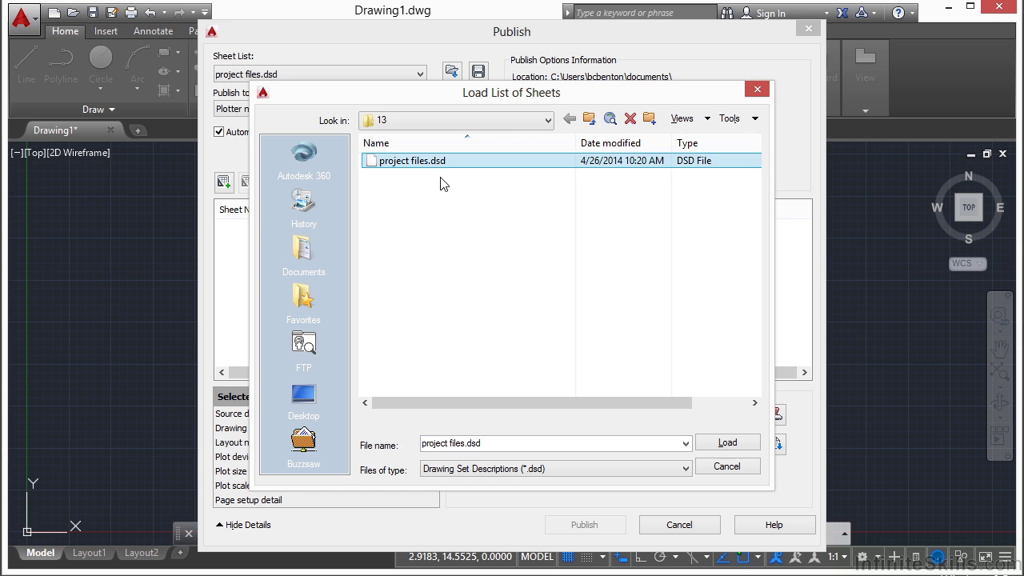
click(723, 445)
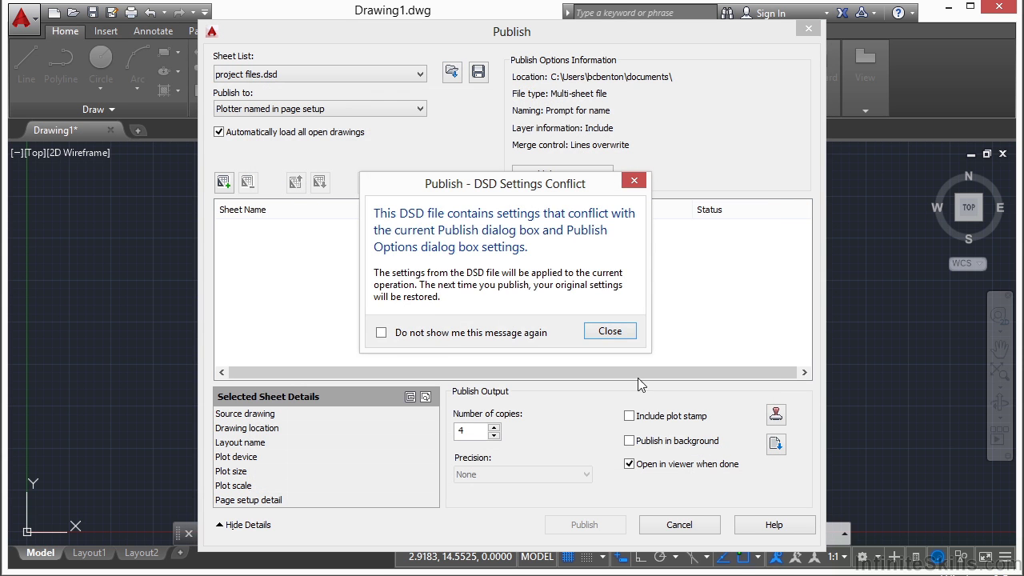
click(602, 331)
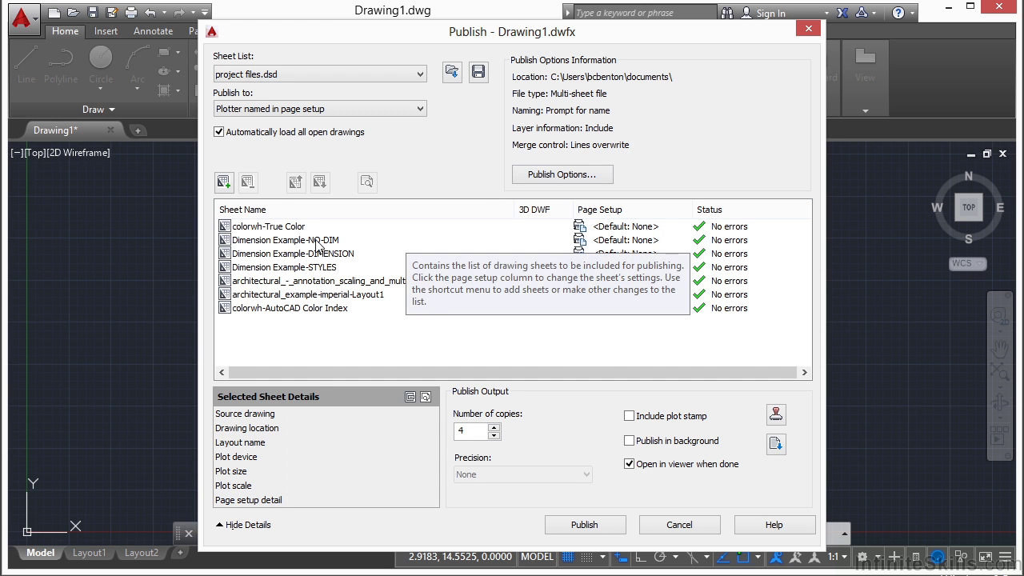
- Set Publish to PDF with precision None and bring up Publish Options
click(420, 112)
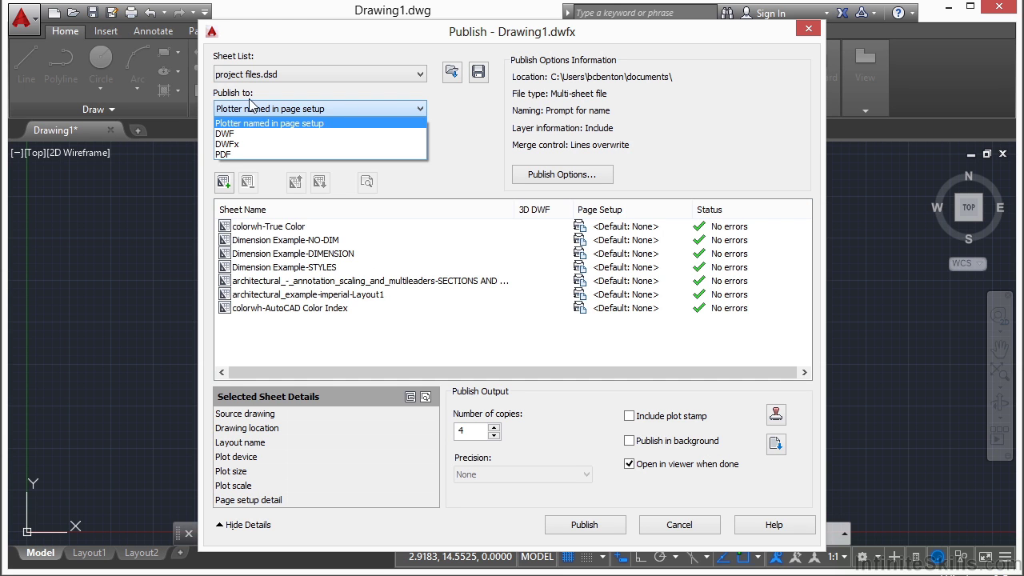
click(300, 154)
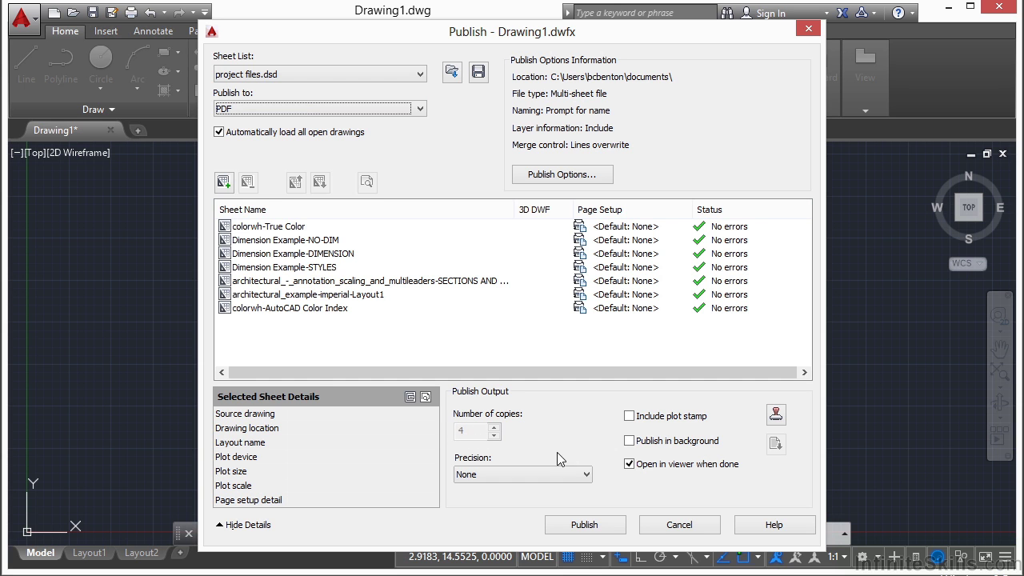
click(580, 474)
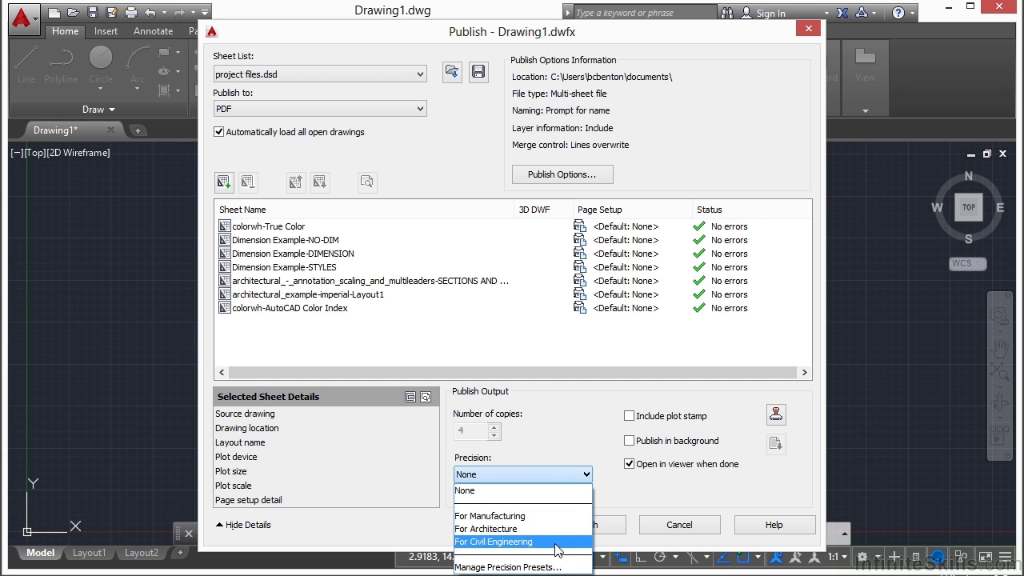
click(523, 491)
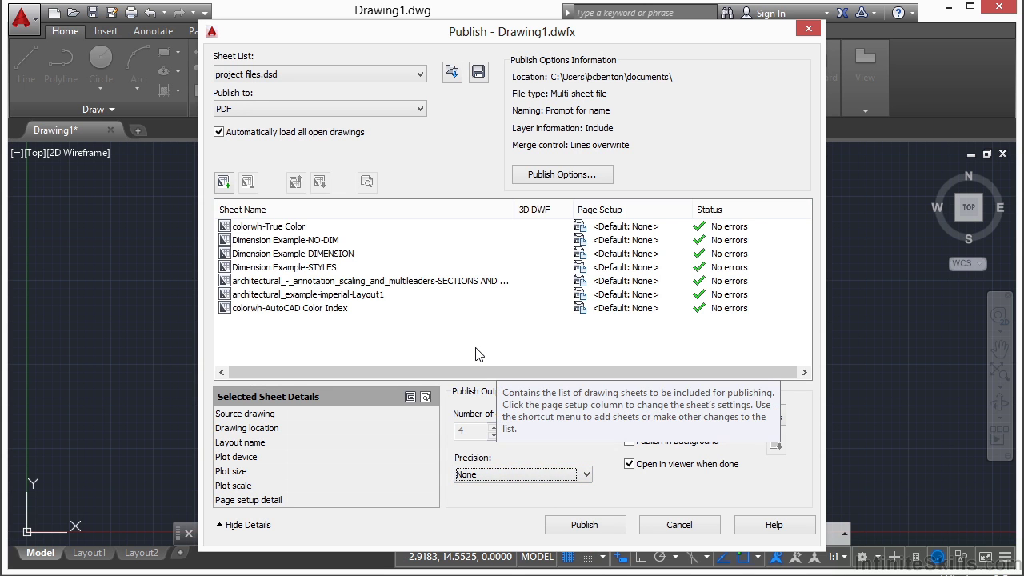
click(568, 181)
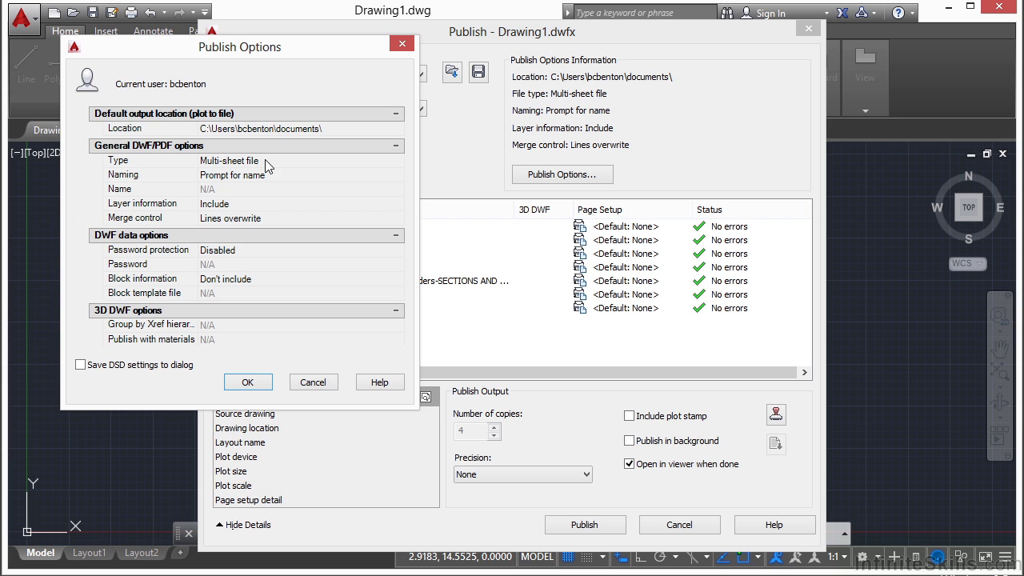
click(266, 161)
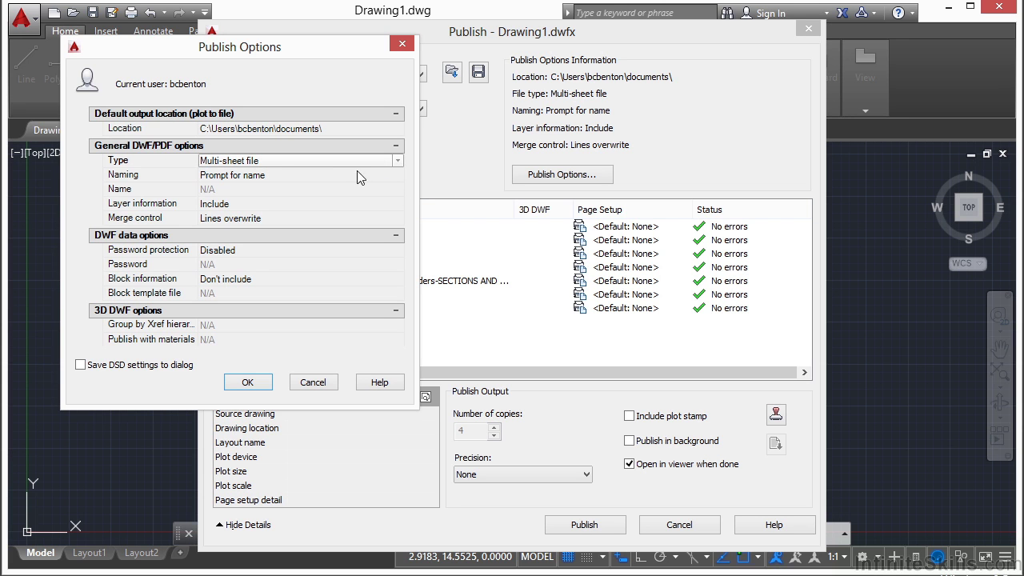
click(397, 160)
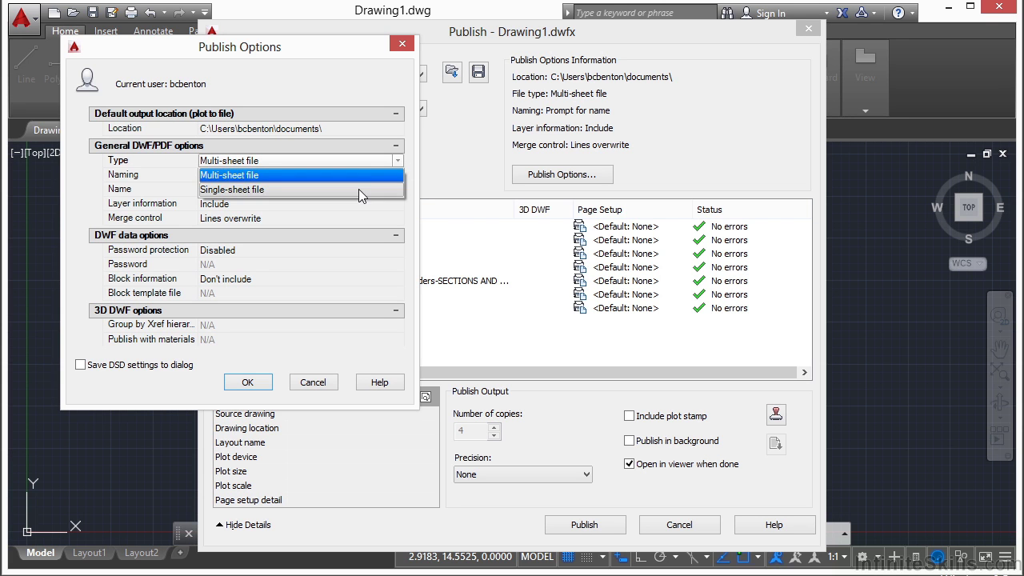
click(358, 188)
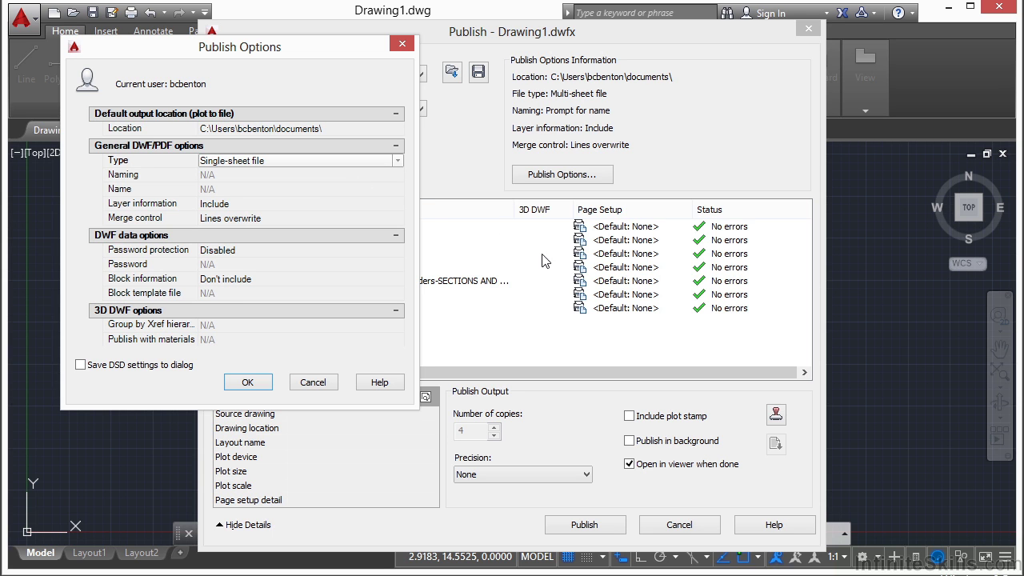
click(394, 162)
click(379, 175)
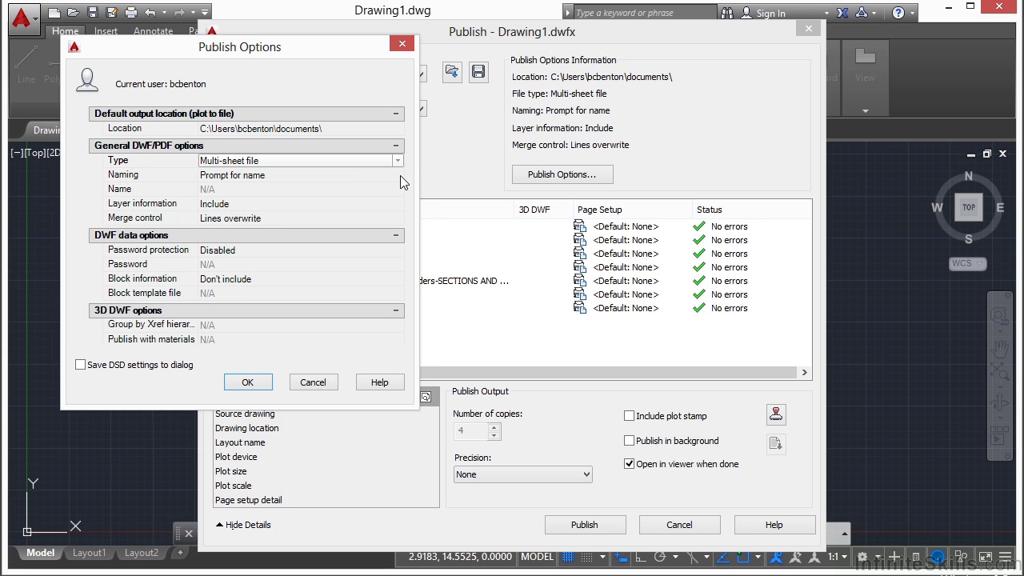
click(397, 161)
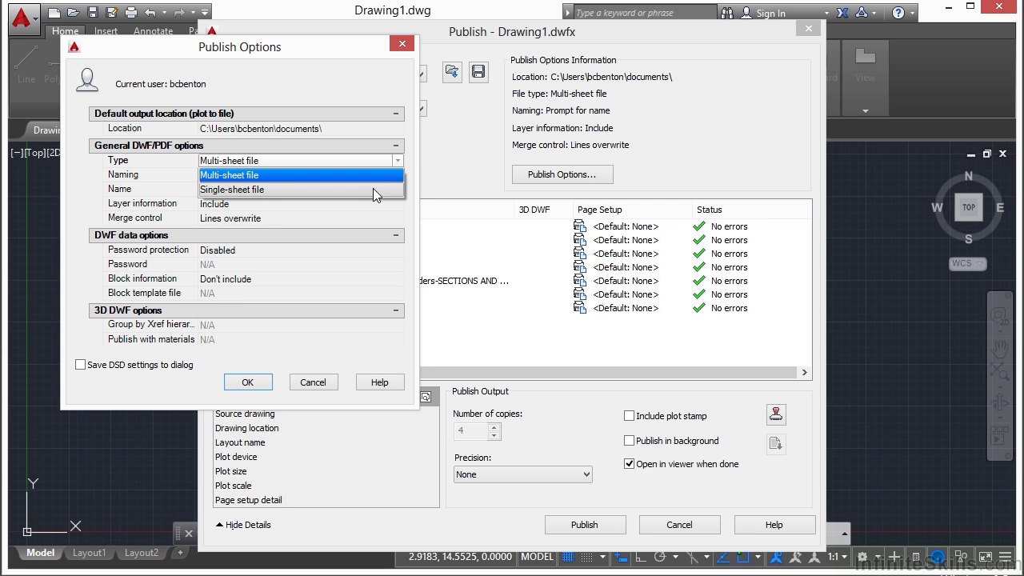
click(372, 189)
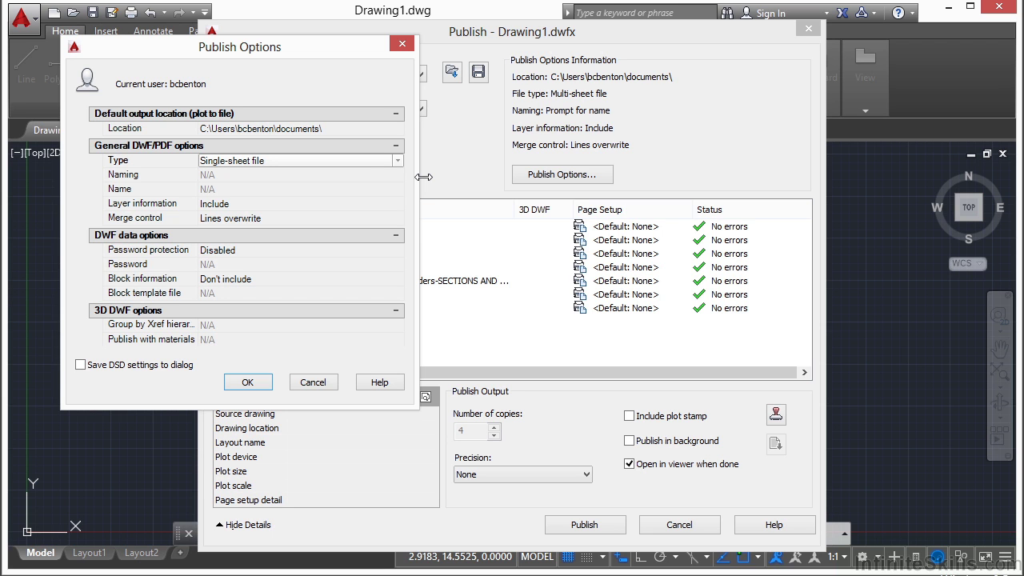
click(397, 161)
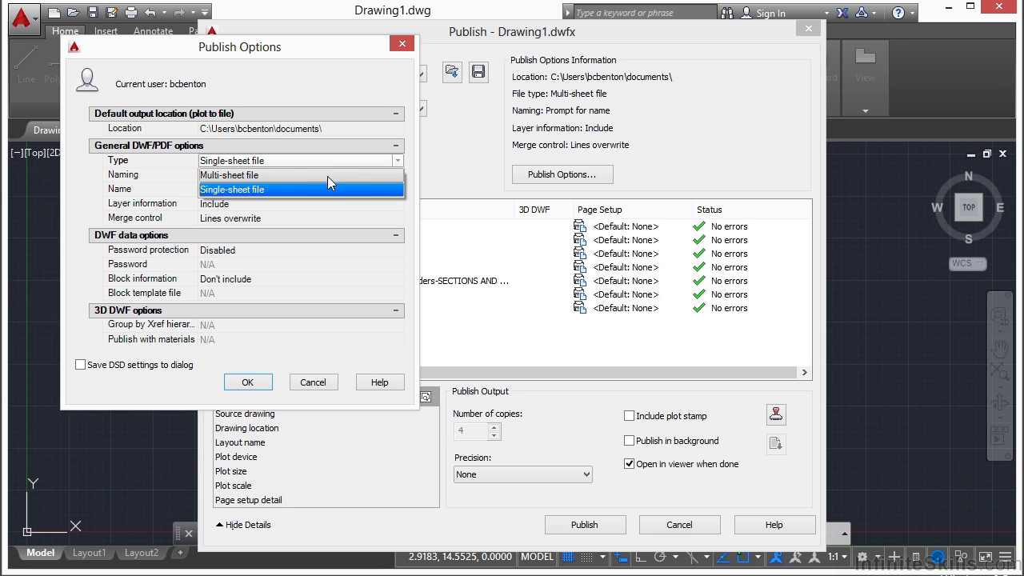
click(296, 173)
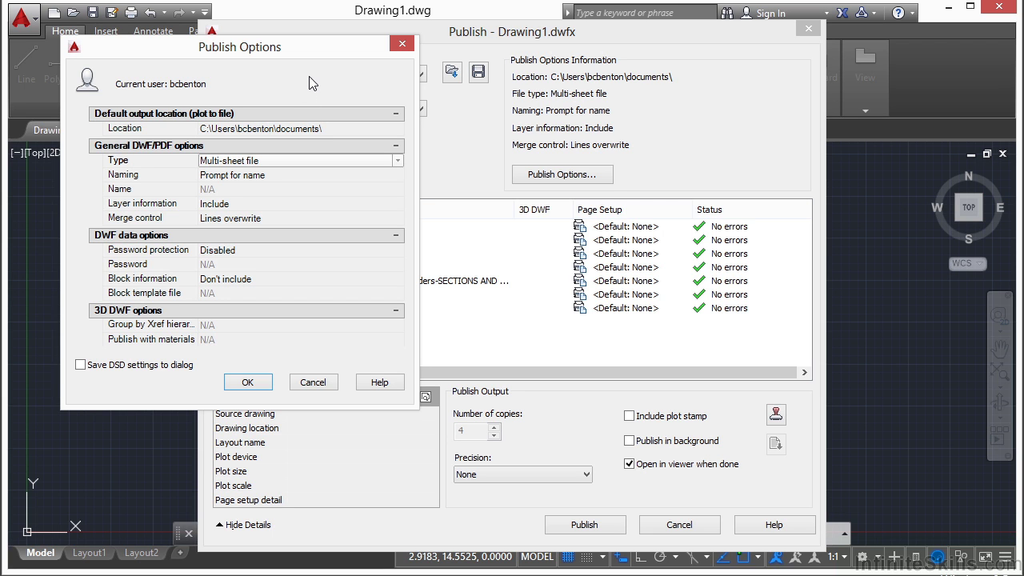
- Keep multi-sheet naming at Prompt for name and confirm the Publish Options
click(315, 176)
click(316, 177)
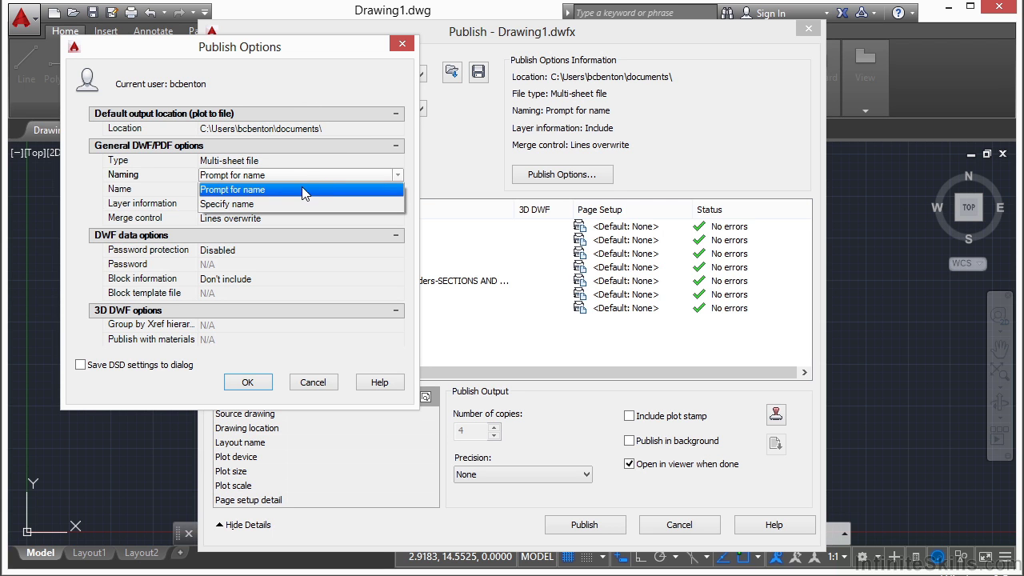
click(284, 189)
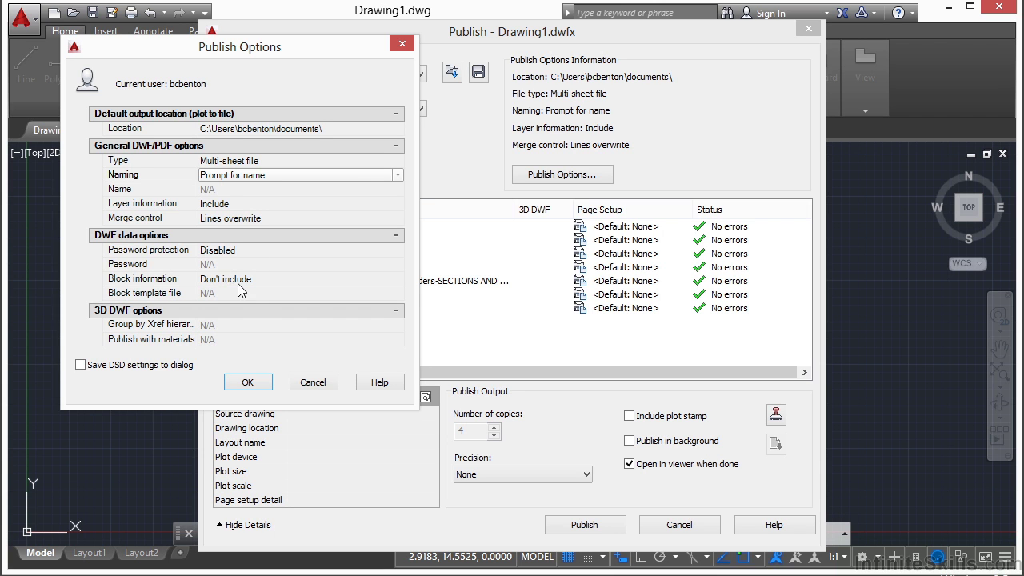
click(252, 384)
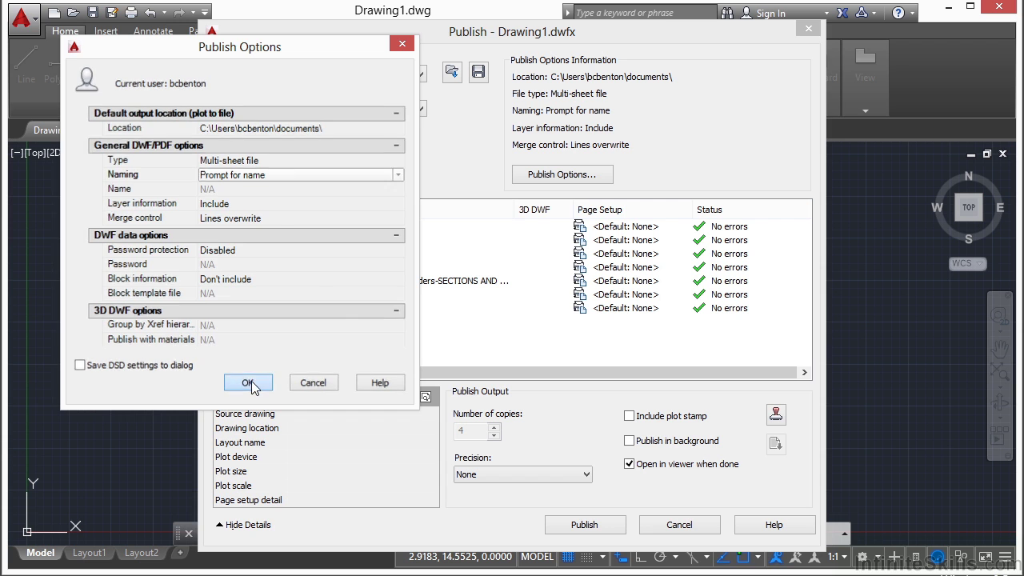